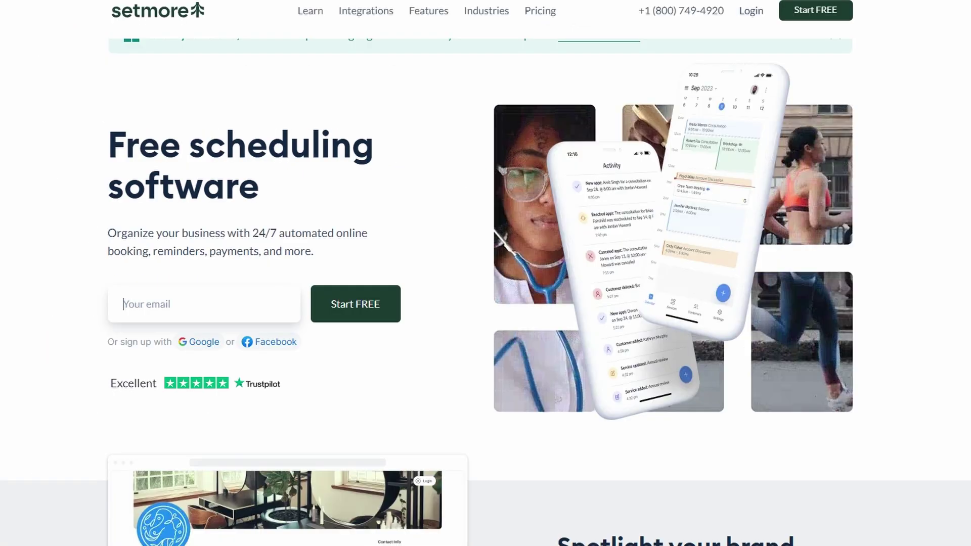
Step: Look through the Setmore home page, from the booking features and success steps to the scheduling app and integrations sections
{"action": "scroll", "coordinate": [486, 291], "scroll_direction": "down", "scroll_amount": 12}
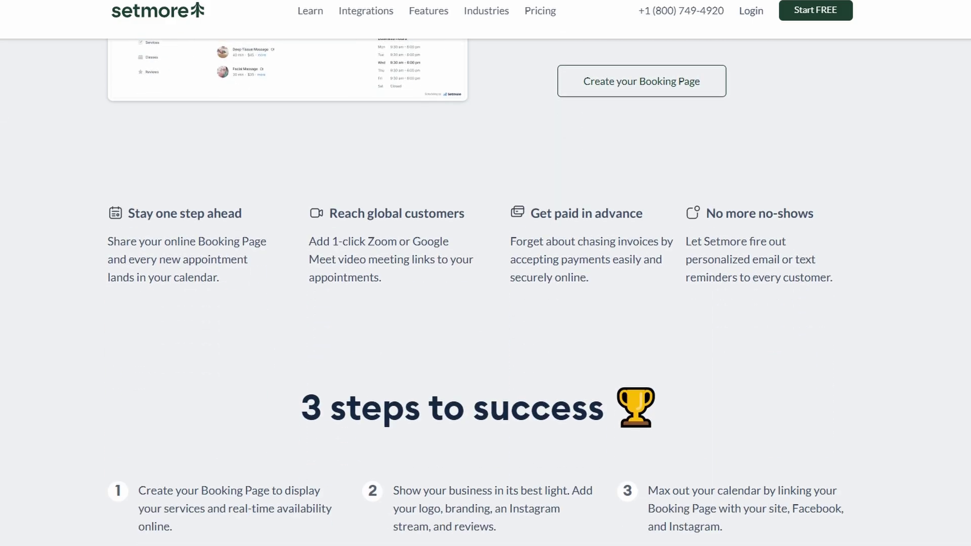
{"action": "scroll", "coordinate": [485, 291], "scroll_direction": "down", "scroll_amount": 3}
{"action": "scroll", "coordinate": [486, 291], "scroll_direction": "down", "scroll_amount": 6}
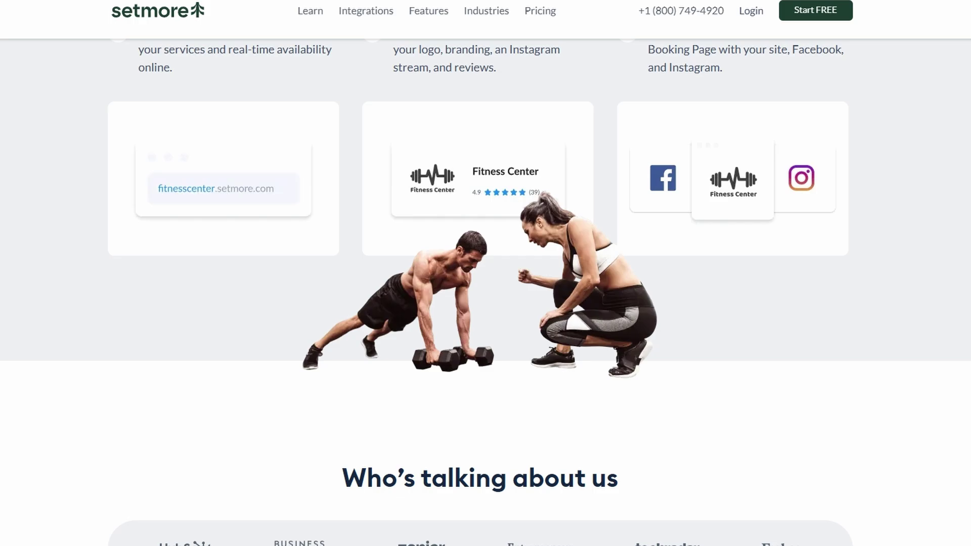
{"action": "scroll", "coordinate": [486, 291], "scroll_direction": "down", "scroll_amount": 16}
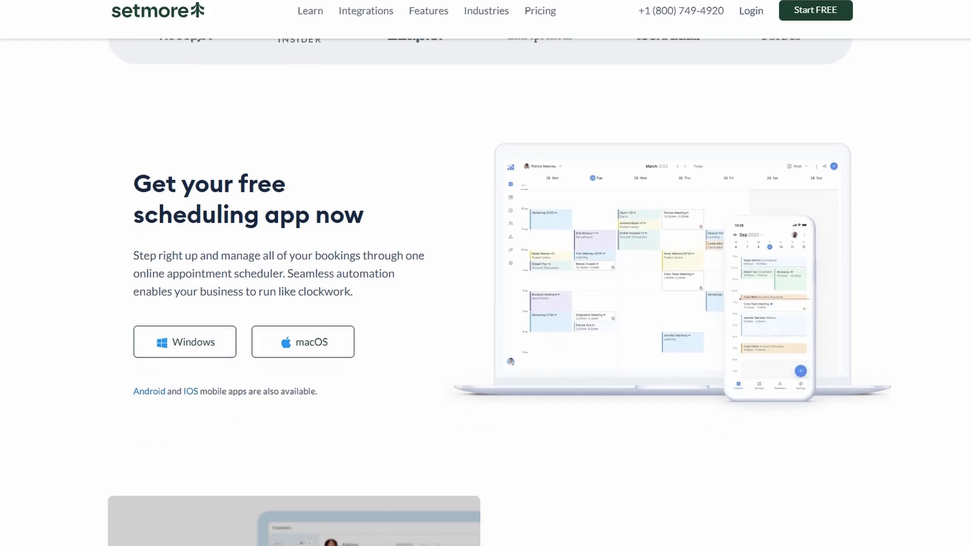
{"action": "scroll", "coordinate": [486, 292], "scroll_direction": "down", "scroll_amount": 6}
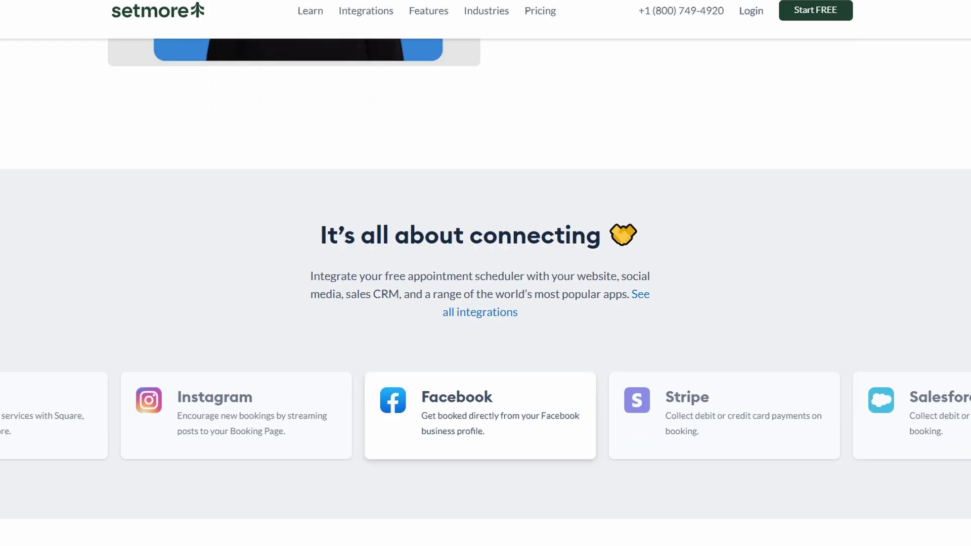
{"action": "scroll", "coordinate": [486, 291], "scroll_direction": "down", "scroll_amount": 2}
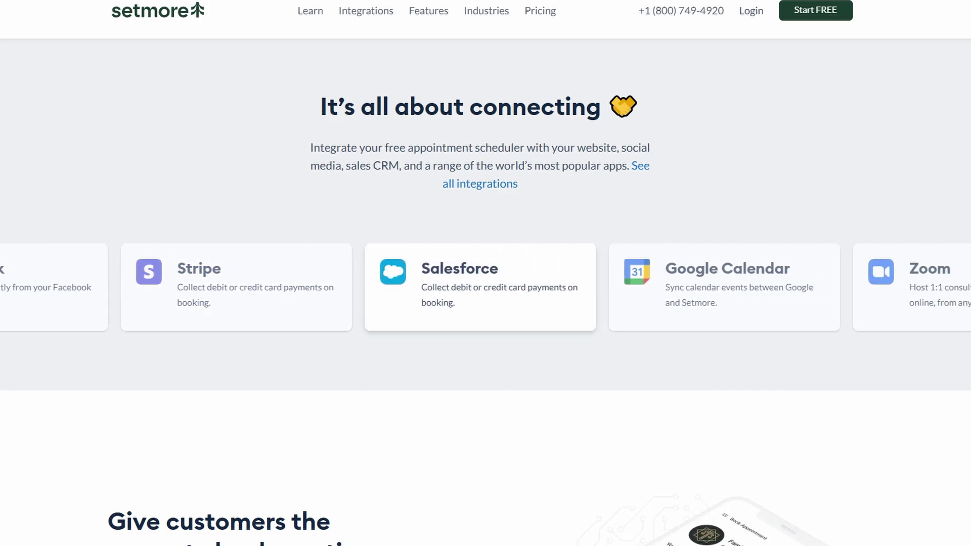
{"action": "scroll", "coordinate": [485, 273], "scroll_direction": "up", "scroll_amount": 20}
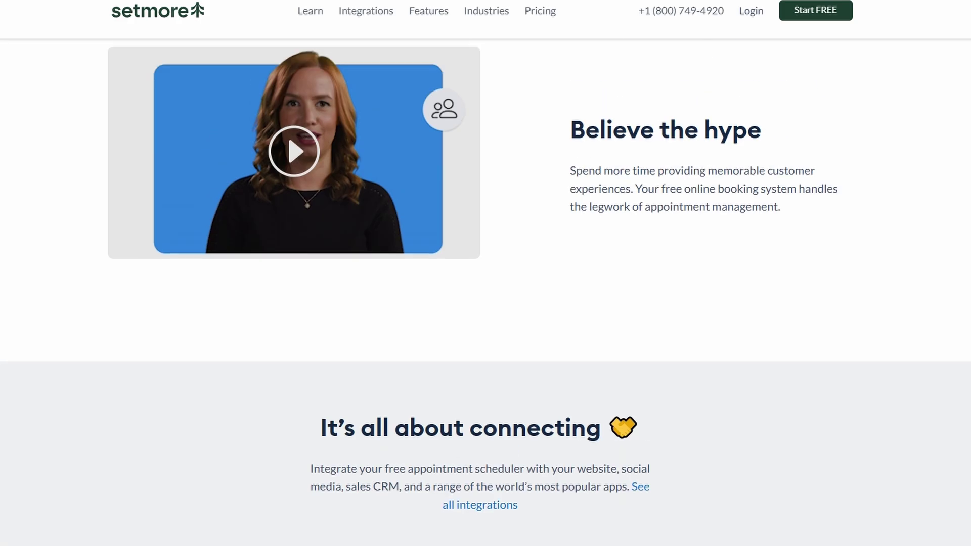
{"action": "scroll", "coordinate": [437, 304], "scroll_direction": "up", "scroll_amount": 3}
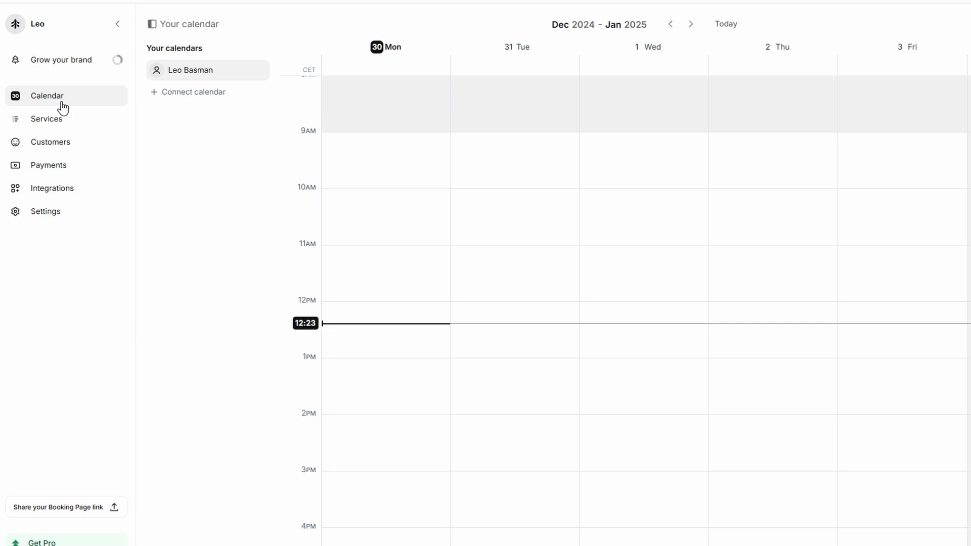
Step: Examine the Services, Customers and Integrations pages, reading the integrations down to the calendar sync and CRM options
{"action": "left_click", "coordinate": [73, 118]}
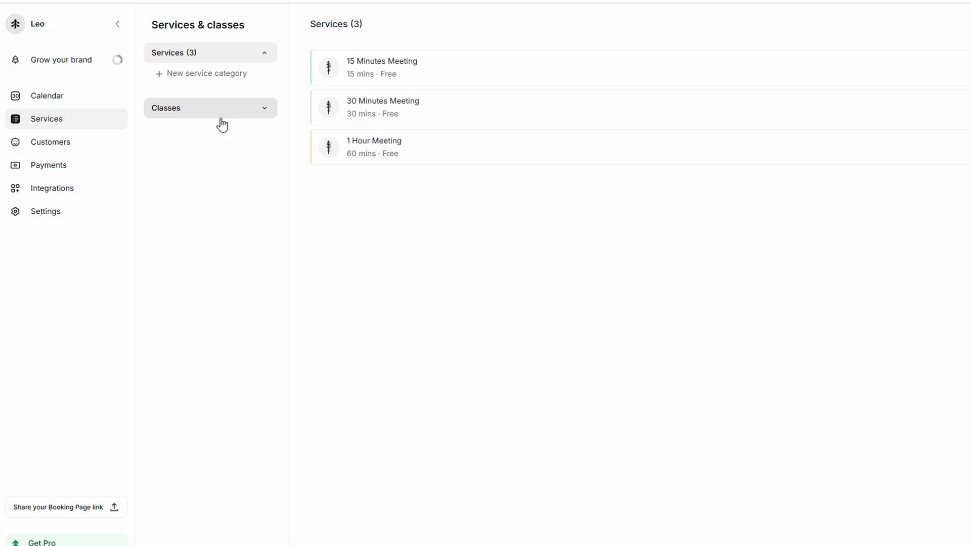
{"action": "left_click", "coordinate": [90, 145]}
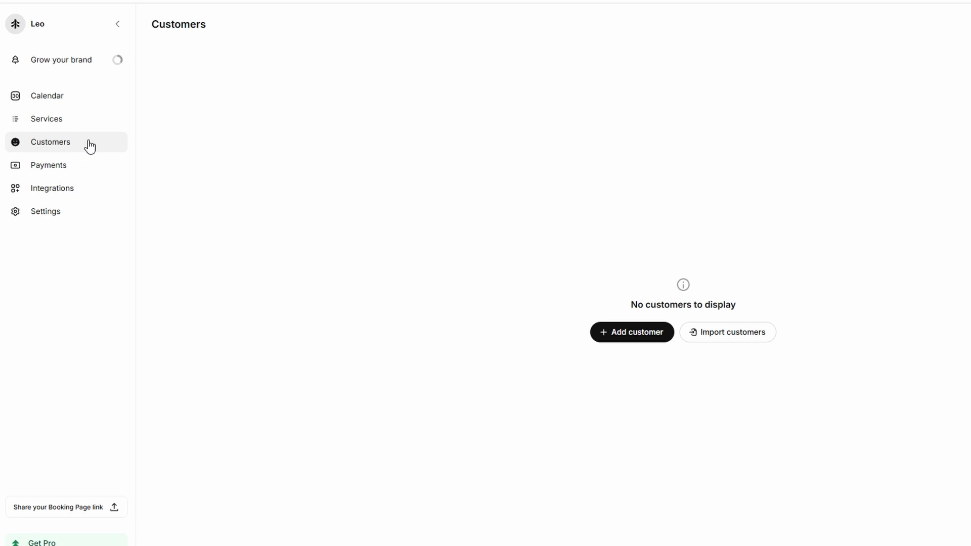
{"action": "left_click", "coordinate": [59, 189]}
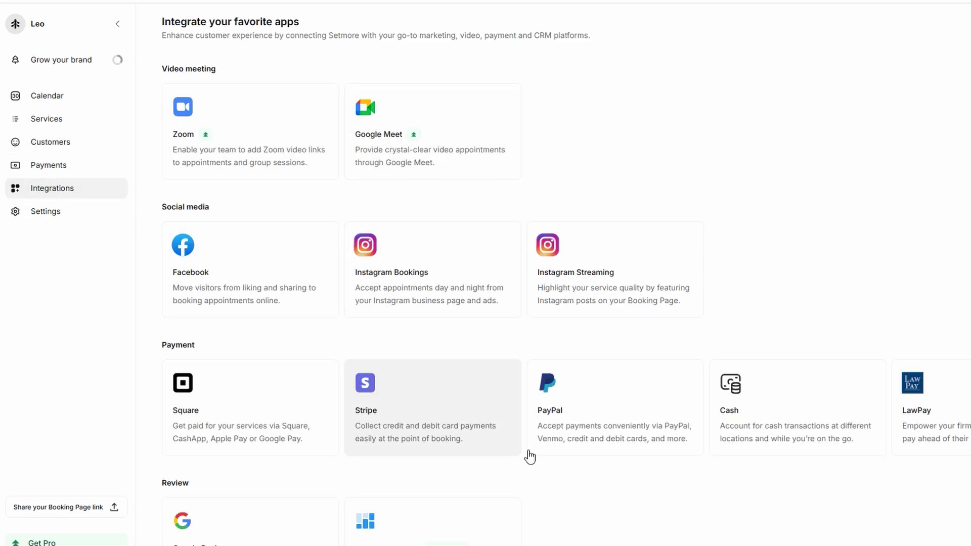
{"action": "scroll", "coordinate": [529, 455], "scroll_direction": "down", "scroll_amount": 6}
{"action": "scroll", "coordinate": [722, 401], "scroll_direction": "down", "scroll_amount": 6}
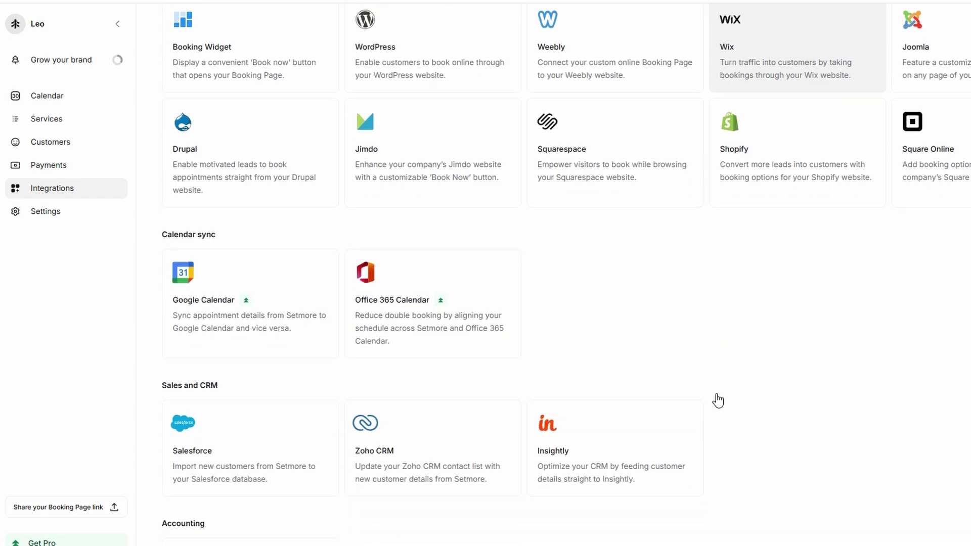
Step: Review the Your brand settings, from brand details through contact details and location to business hours
{"action": "left_click", "coordinate": [49, 211]}
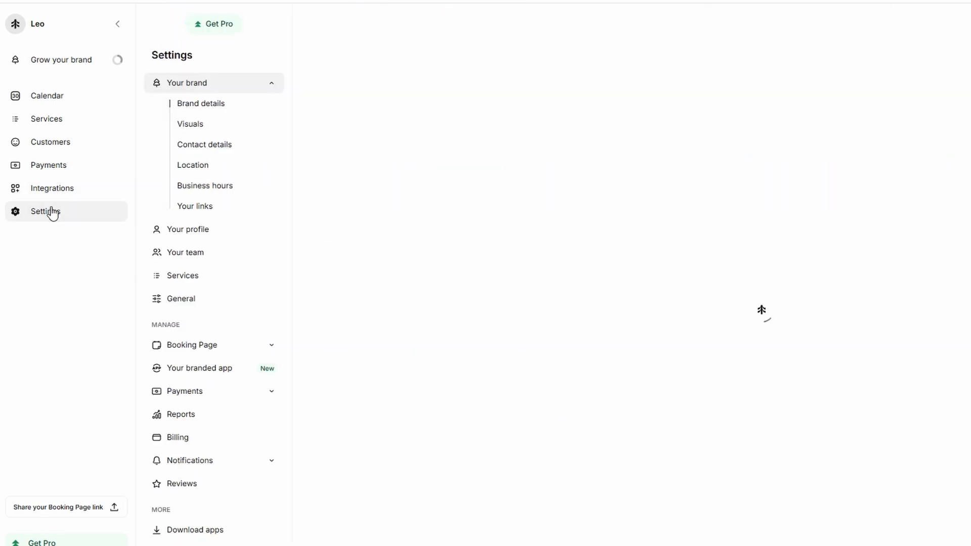
{"action": "left_click", "coordinate": [490, 281]}
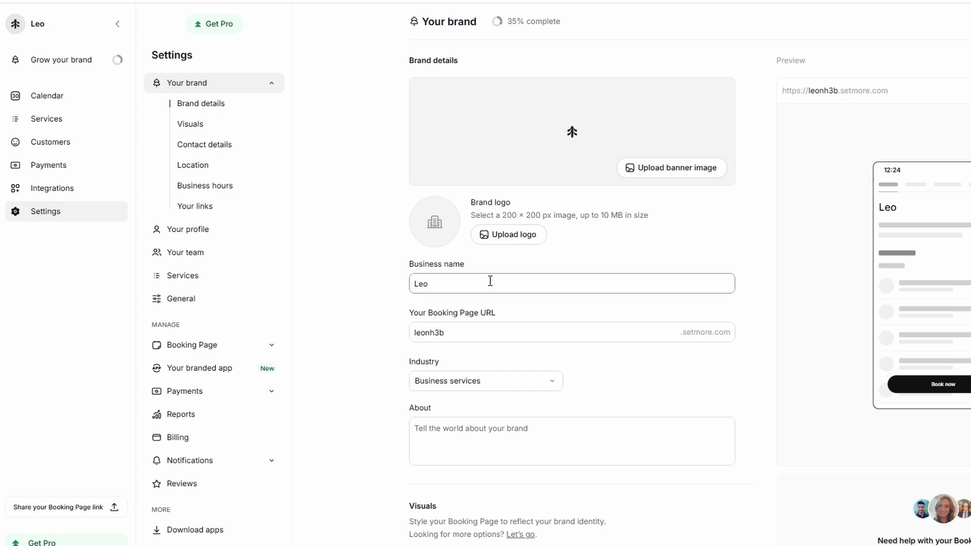
{"action": "scroll", "coordinate": [490, 281], "scroll_direction": "down", "scroll_amount": 15}
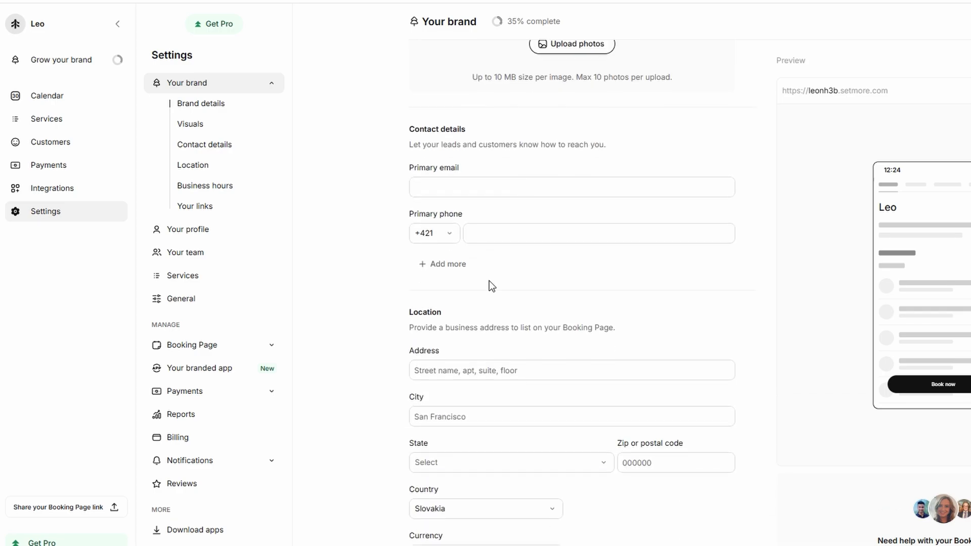
{"action": "scroll", "coordinate": [489, 283], "scroll_direction": "down", "scroll_amount": 10}
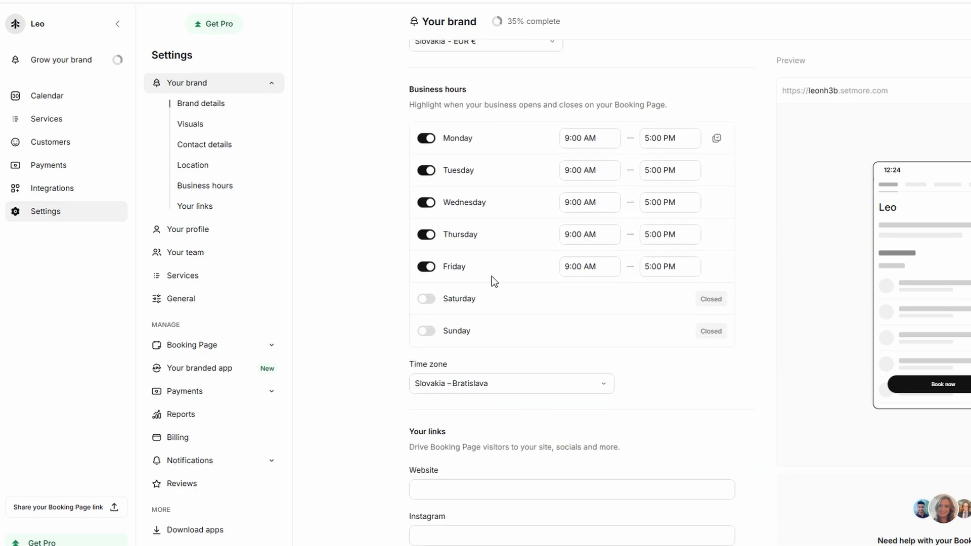
{"action": "scroll", "coordinate": [492, 274], "scroll_direction": "up", "scroll_amount": 20}
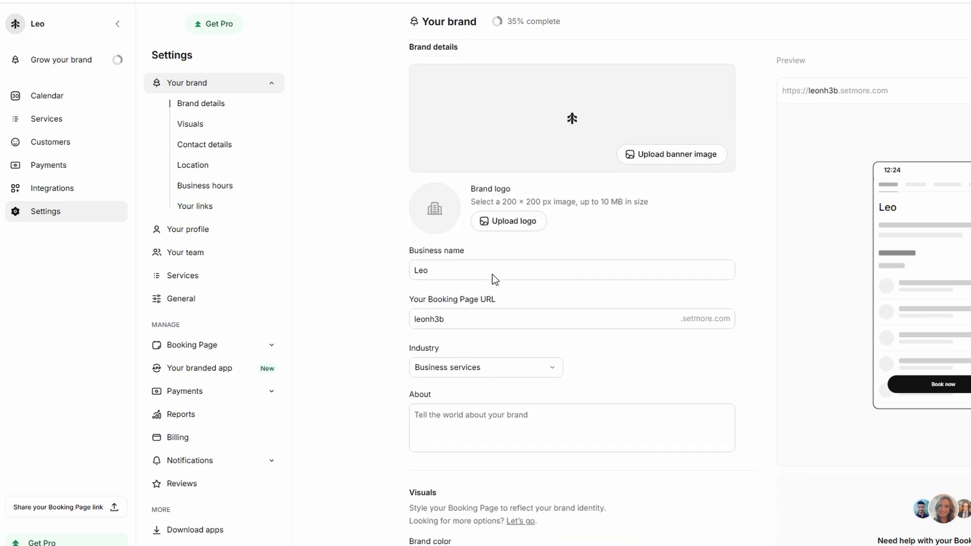
{"action": "scroll", "coordinate": [492, 274], "scroll_direction": "up", "scroll_amount": 1}
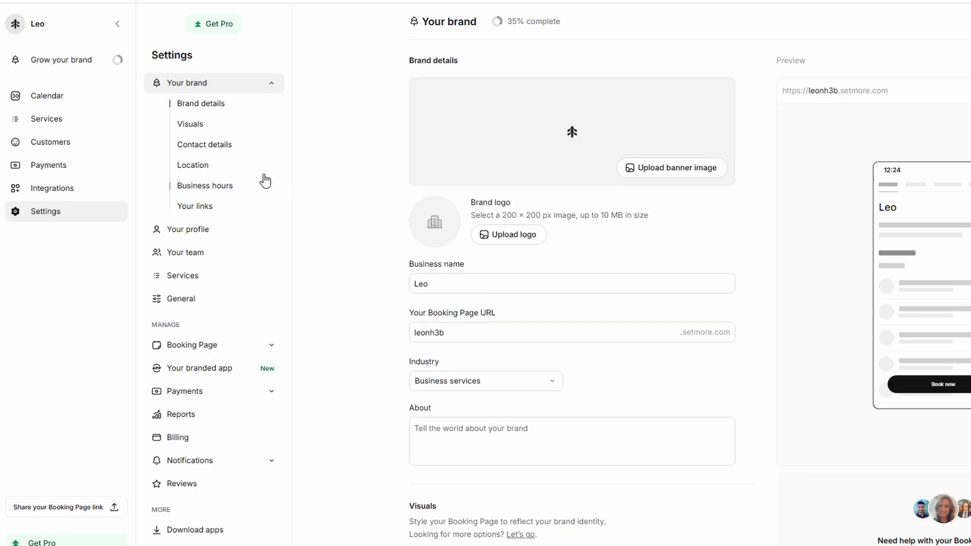
Step: Open the calendar at today and view it by day, by month and as an appointment list, ending in the day view
{"action": "left_click", "coordinate": [52, 101]}
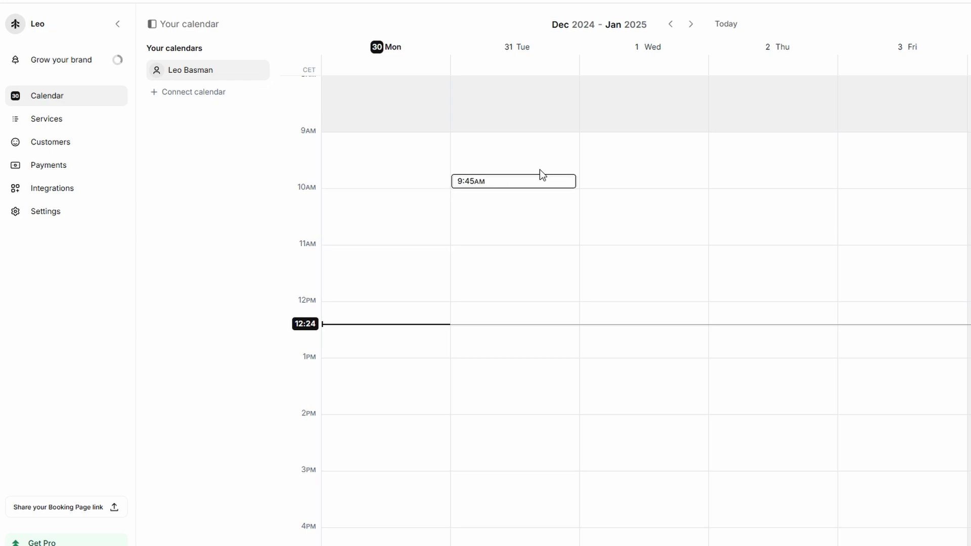
{"action": "left_click", "coordinate": [719, 29]}
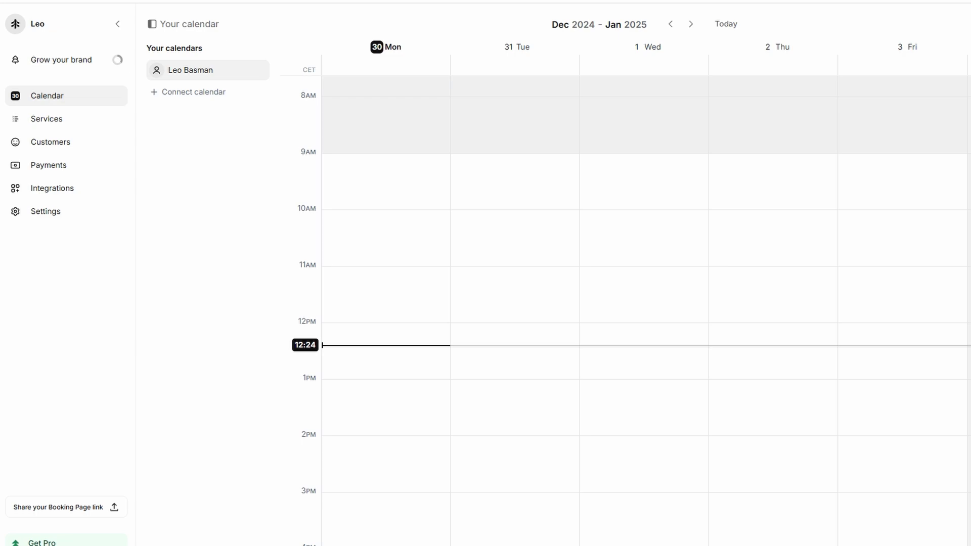
{"action": "key", "text": "d"}
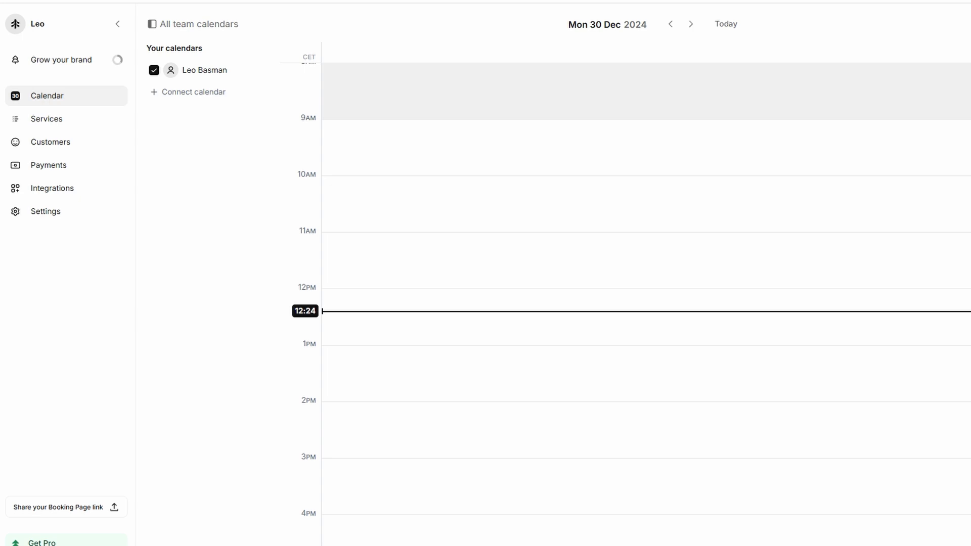
{"action": "key", "text": "m"}
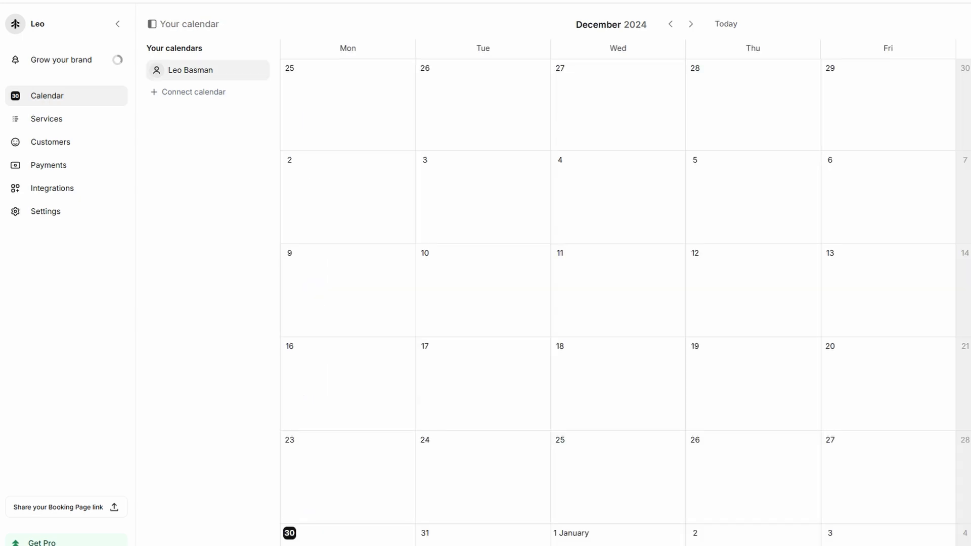
{"action": "key", "text": "a"}
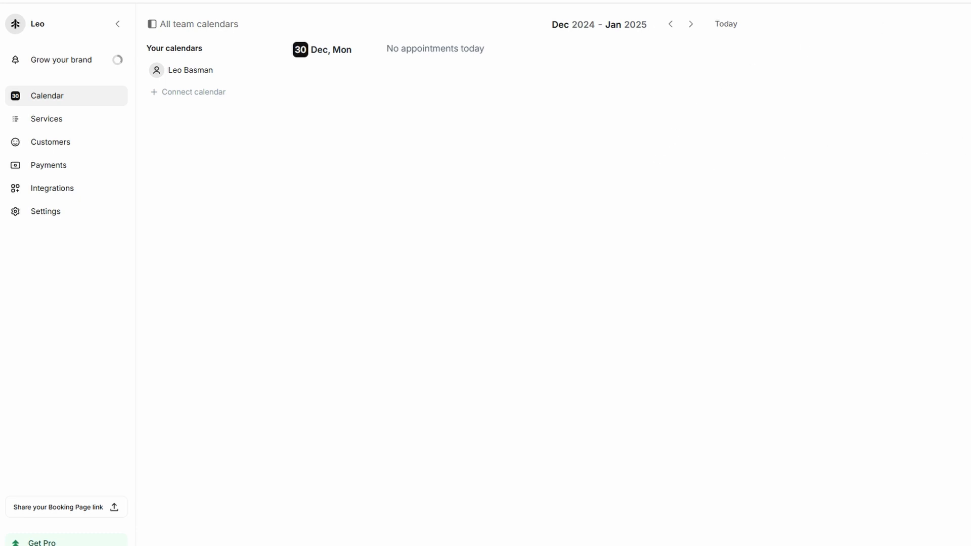
{"action": "key", "text": "d"}
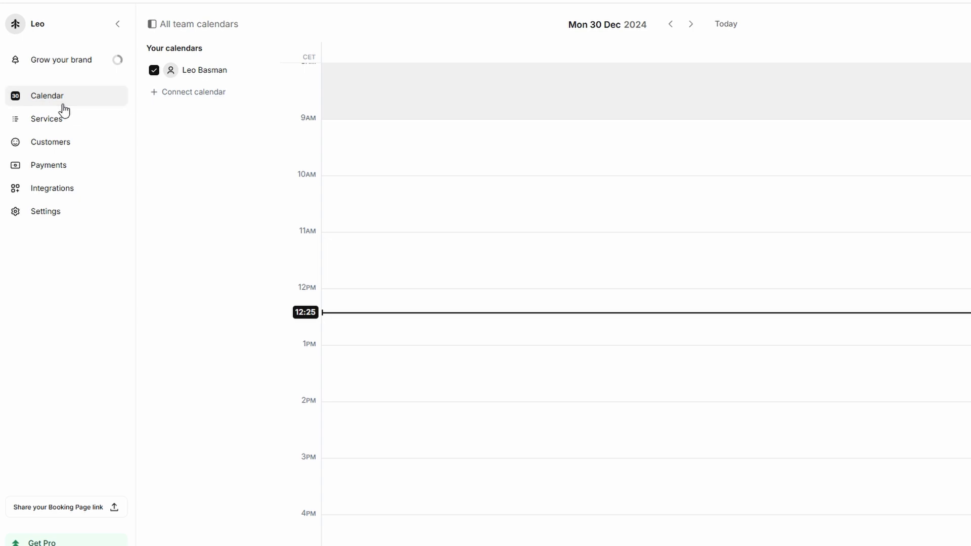
Step: Start creating a new service and set its duration to 1 minute
{"action": "left_click", "coordinate": [58, 118]}
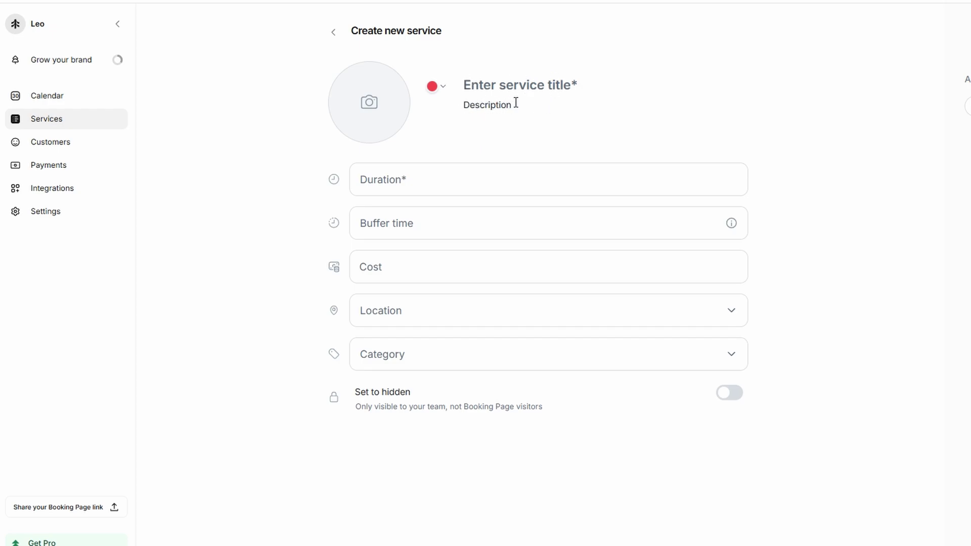
{"action": "left_click", "coordinate": [453, 172]}
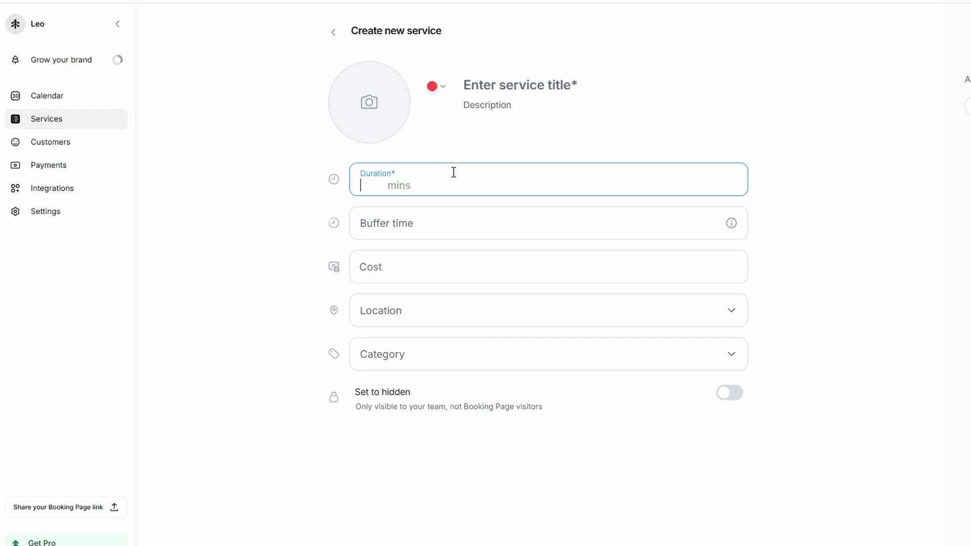
{"action": "type", "text": "1"}
{"action": "left_click", "coordinate": [272, 224]}
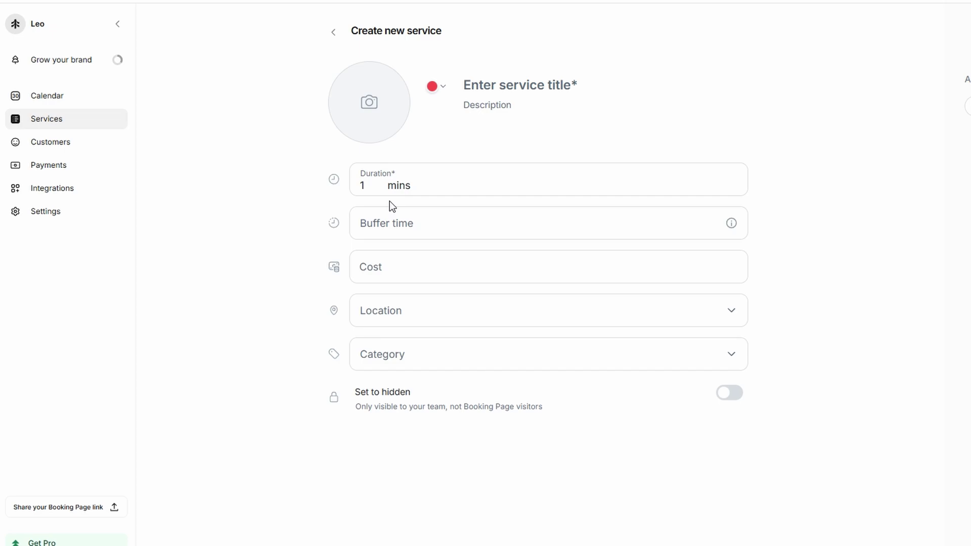
Step: Check the explanation of the new service's buffer time, leaving the value empty
{"action": "left_click", "coordinate": [391, 215]}
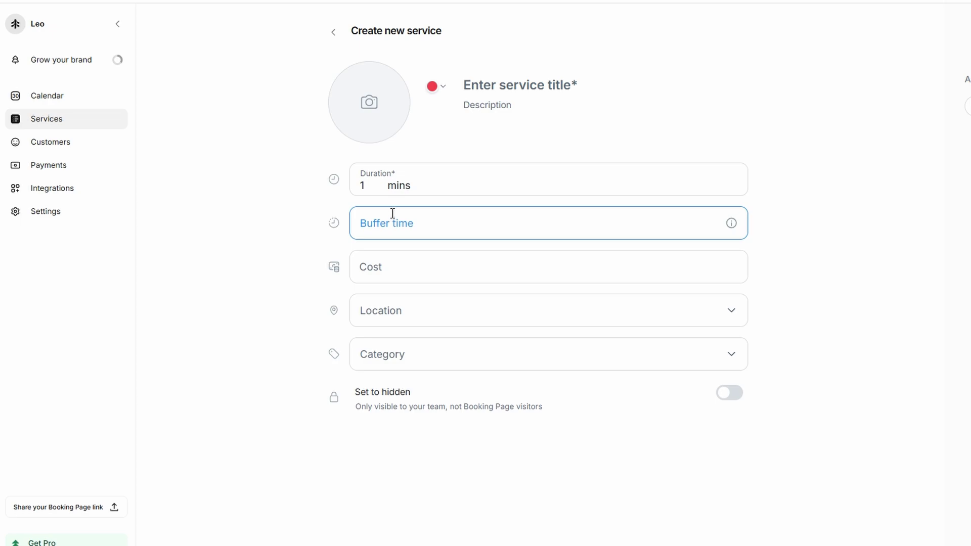
{"action": "left_click", "coordinate": [498, 222]}
{"action": "mouse_move", "coordinate": [734, 229]}
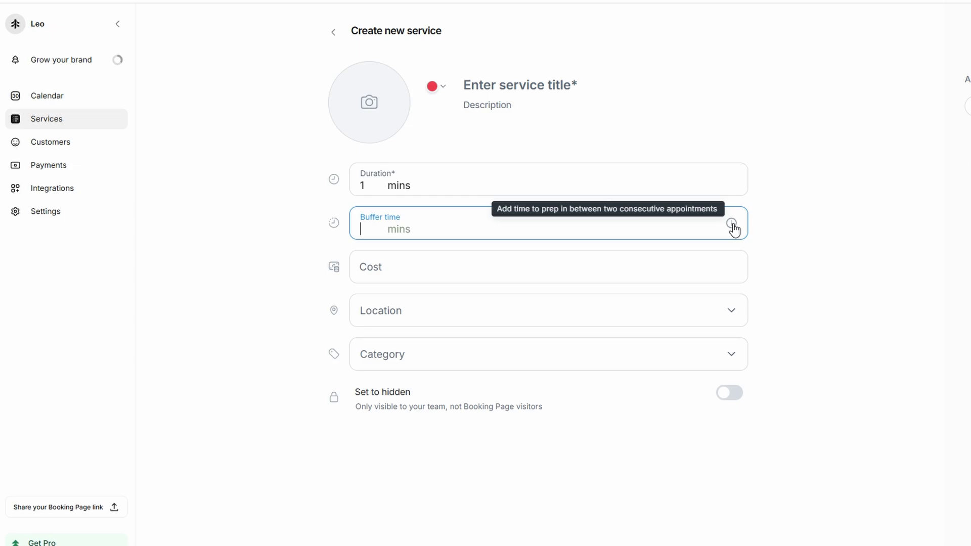
{"action": "left_click", "coordinate": [787, 235]}
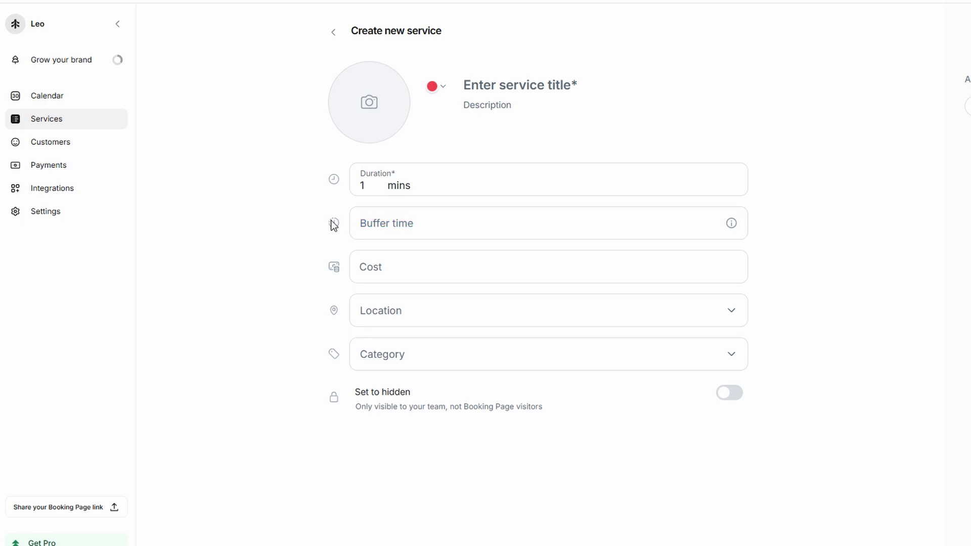
{"action": "left_click", "coordinate": [387, 221]}
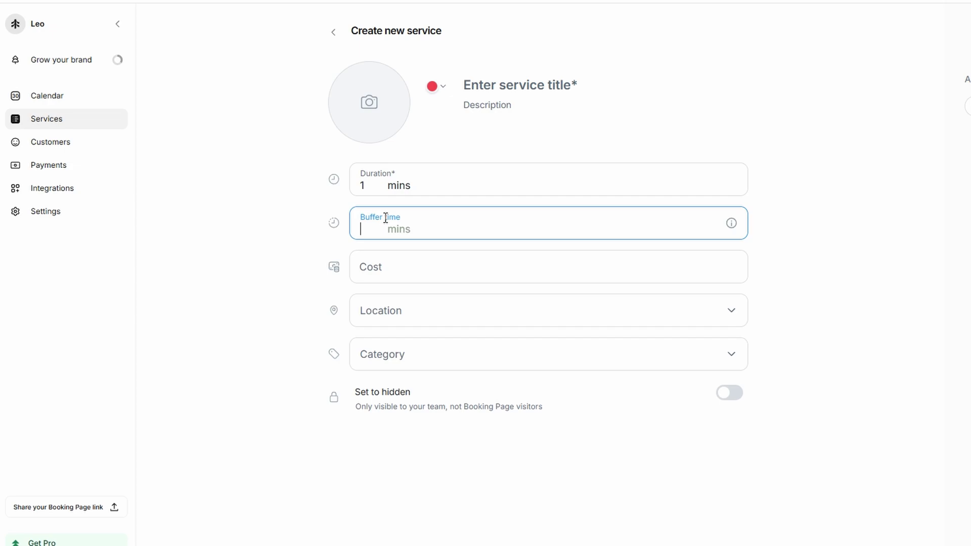
Step: Set the new service's cost to €1 and title it "Service"
{"action": "left_click", "coordinate": [364, 268]}
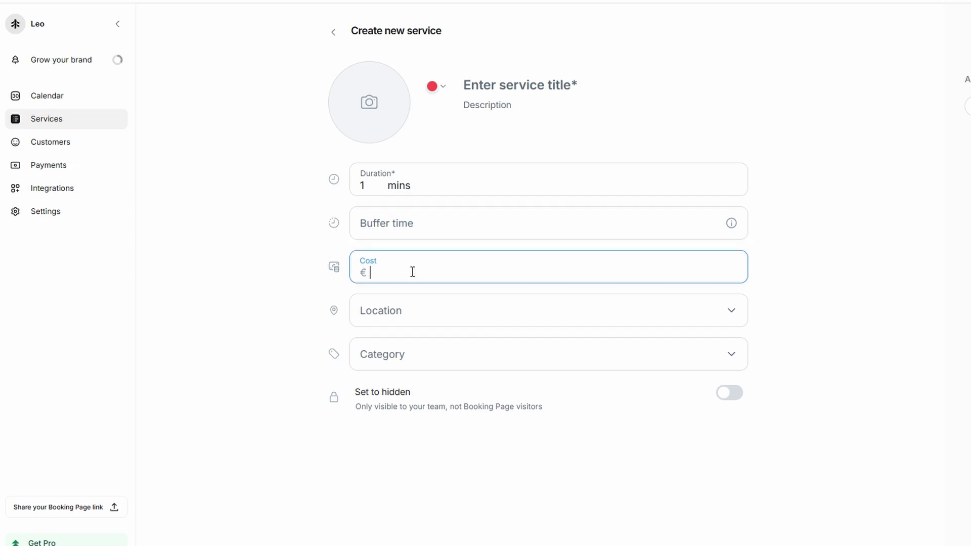
{"action": "type", "text": "1"}
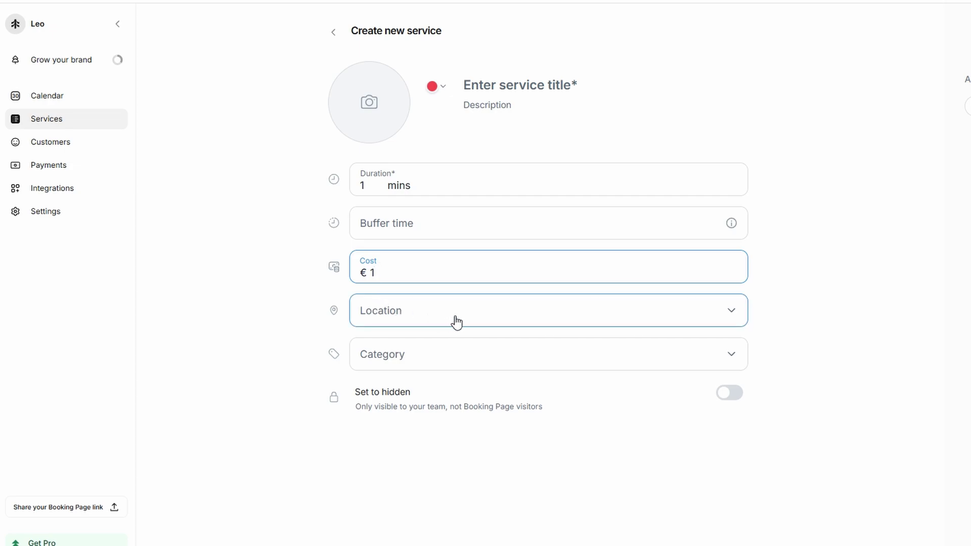
{"action": "left_click", "coordinate": [505, 84]}
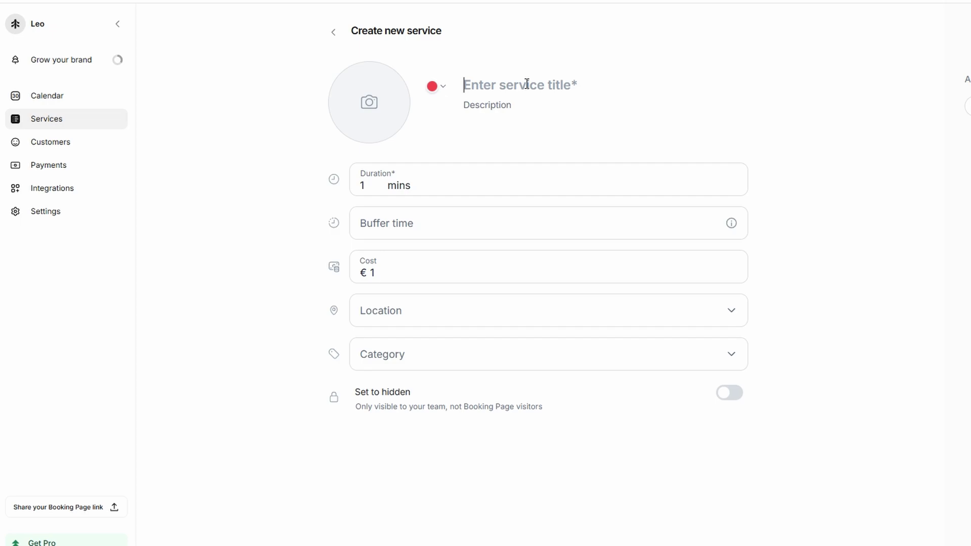
{"action": "type", "text": "Service"}
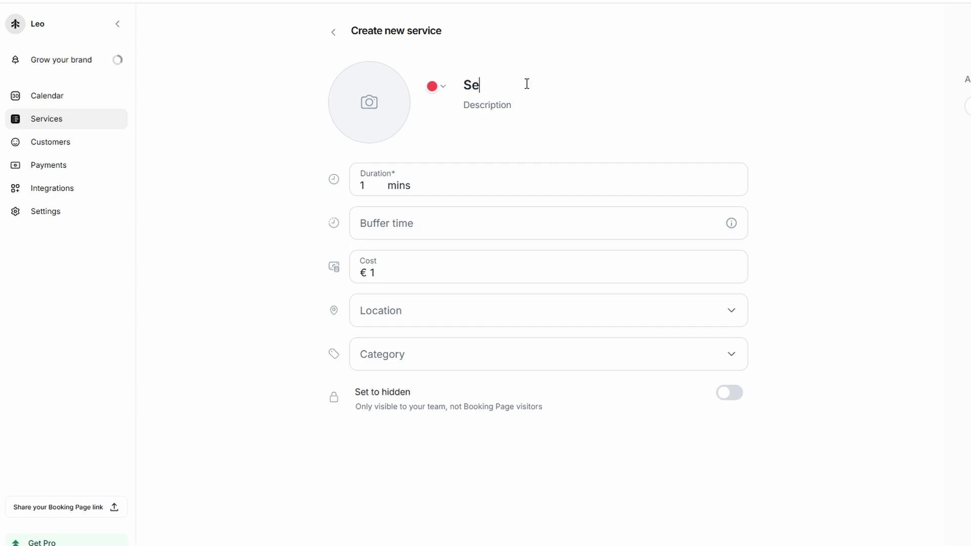
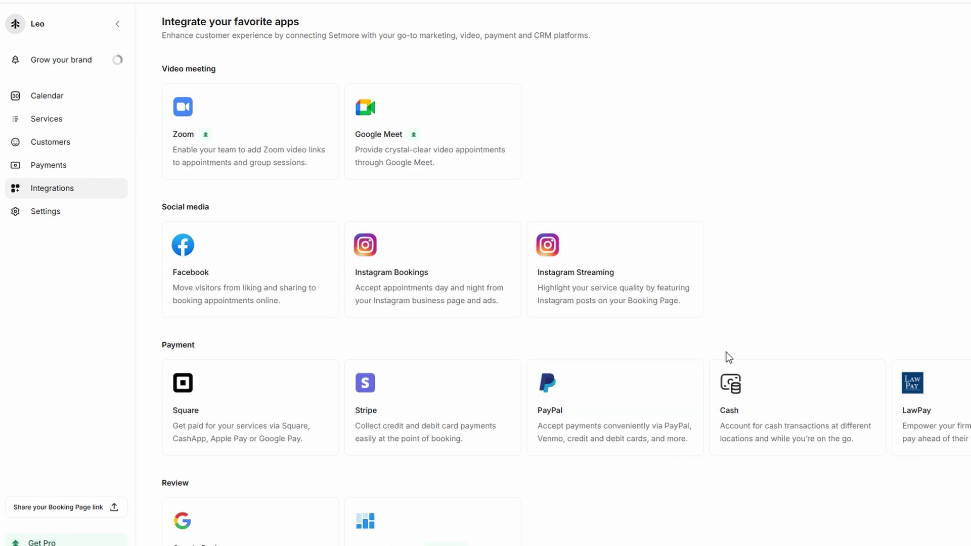
Step: Look through the available app integrations
{"action": "scroll", "coordinate": [712, 340], "scroll_direction": "down", "scroll_amount": 5}
{"action": "scroll", "coordinate": [712, 340], "scroll_direction": "up", "scroll_amount": 5}
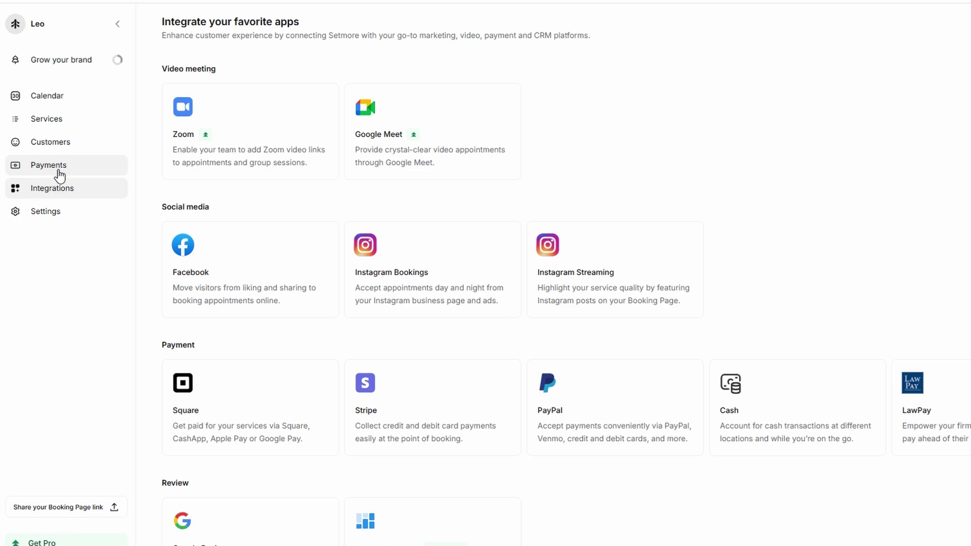
Step: Change the 30 Minutes Meeting service's colour to green, leaving its image as it is, and return to the service list
{"action": "left_click", "coordinate": [69, 129]}
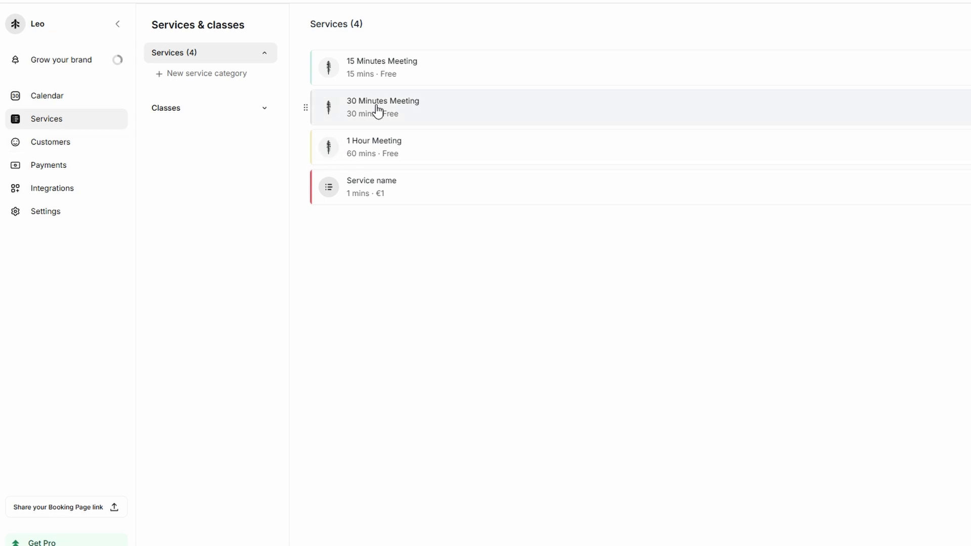
{"action": "left_click", "coordinate": [329, 105]}
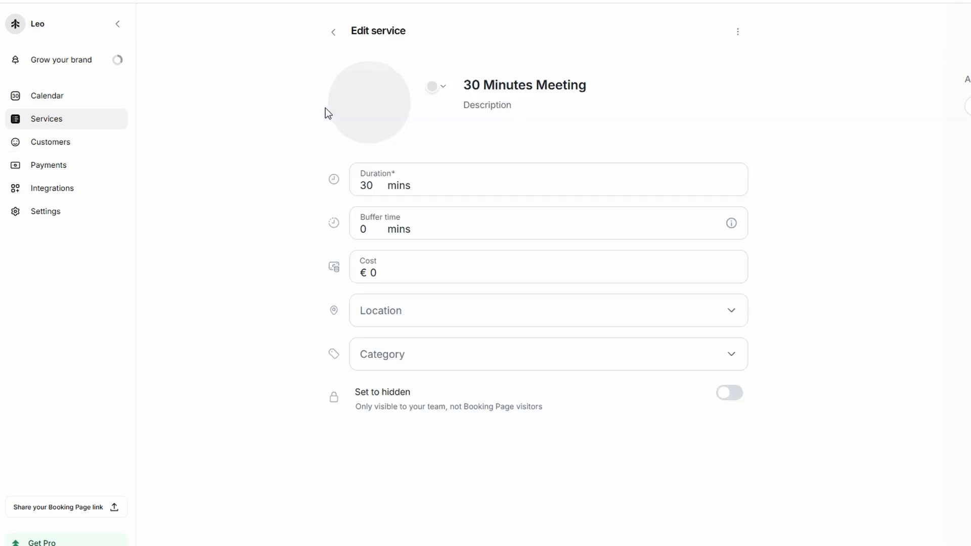
{"action": "left_click", "coordinate": [328, 107]}
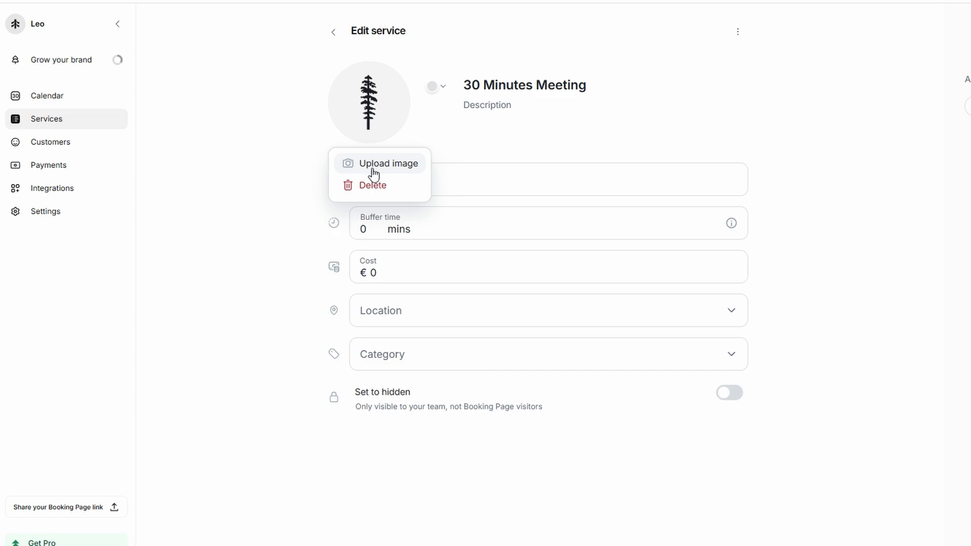
{"action": "left_click", "coordinate": [424, 112]}
{"action": "left_click", "coordinate": [433, 87]}
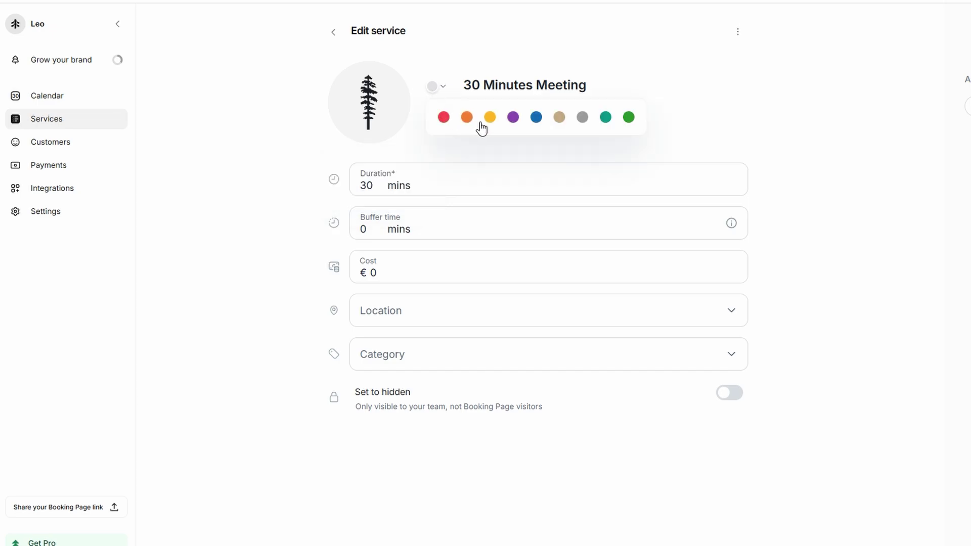
{"action": "left_click", "coordinate": [559, 119]}
{"action": "left_click", "coordinate": [629, 119]}
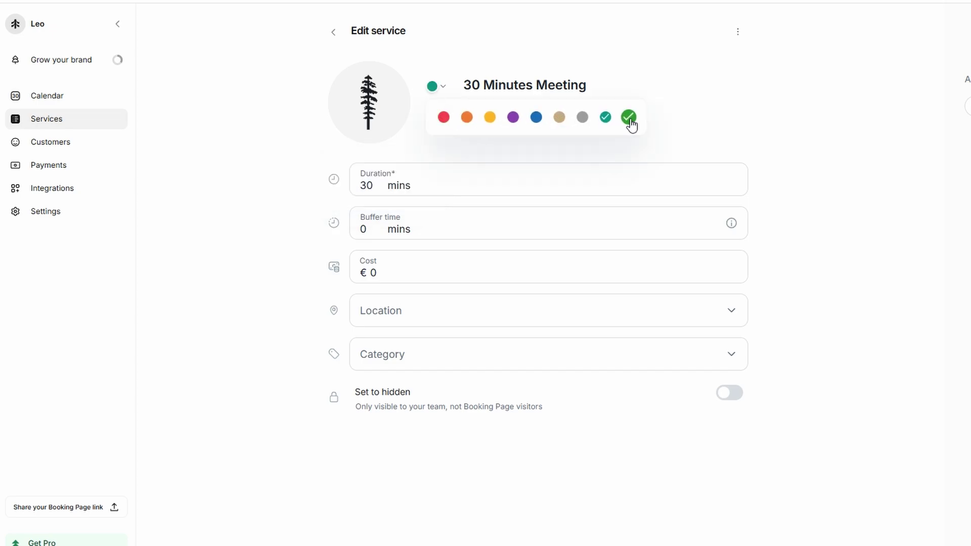
{"action": "left_click", "coordinate": [810, 280]}
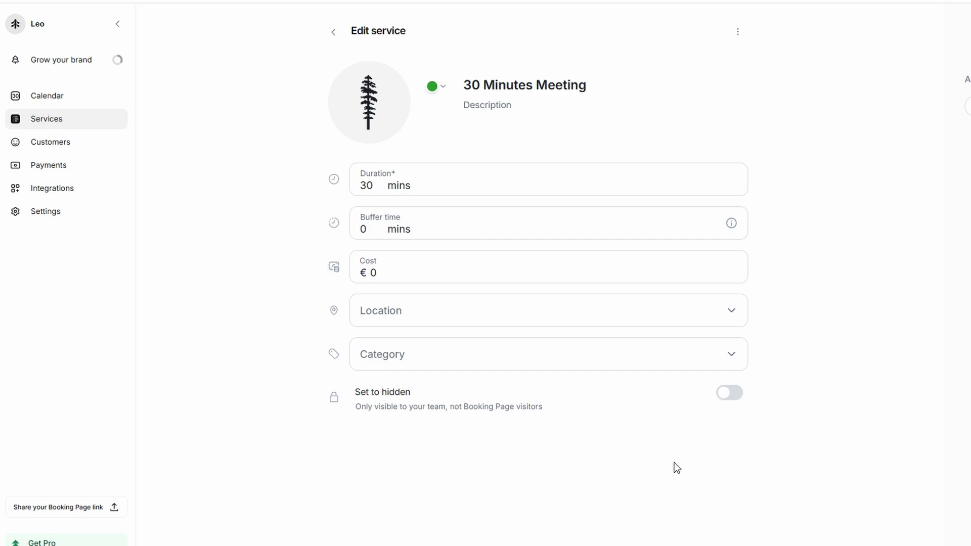
{"action": "key", "text": "Escape"}
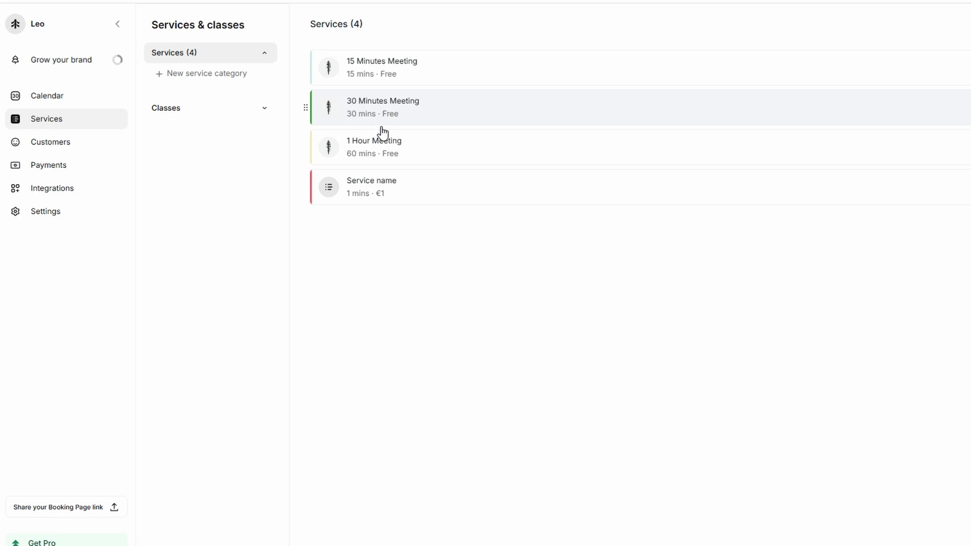
Step: View the details of the €1 service without changing them and return to the app integrations
{"action": "left_click", "coordinate": [388, 198]}
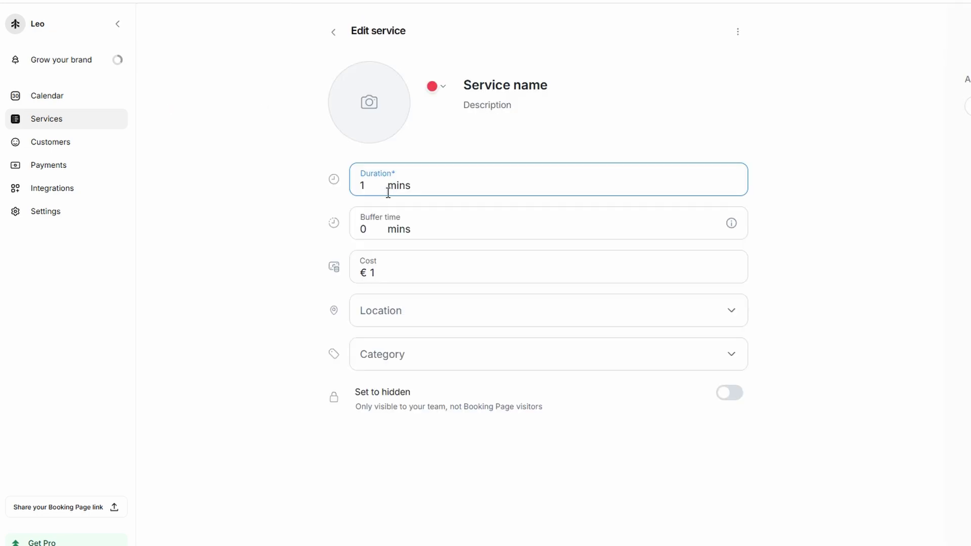
{"action": "key", "text": "Escape"}
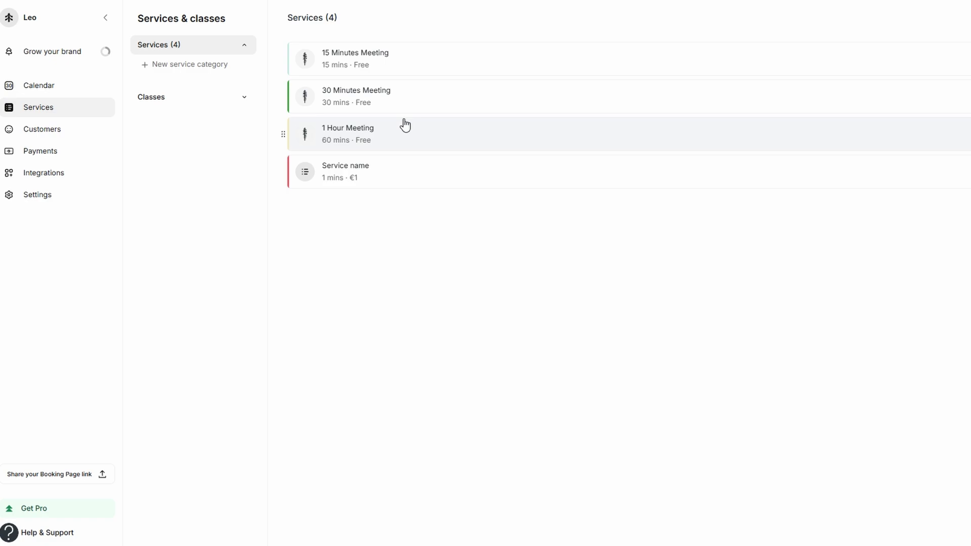
{"action": "left_click", "coordinate": [46, 178]}
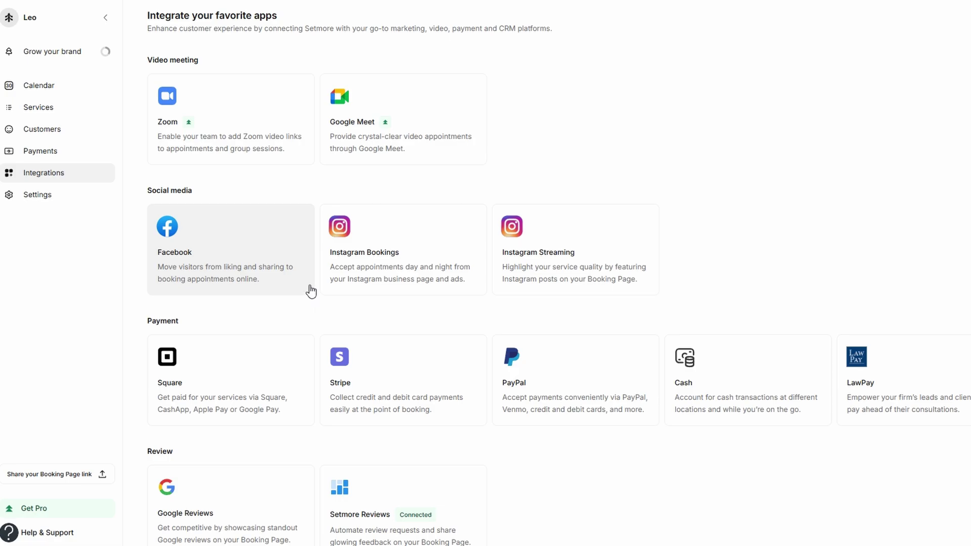
Step: Open the calendar and check which providers can be connected as an external calendar
{"action": "left_click", "coordinate": [67, 92]}
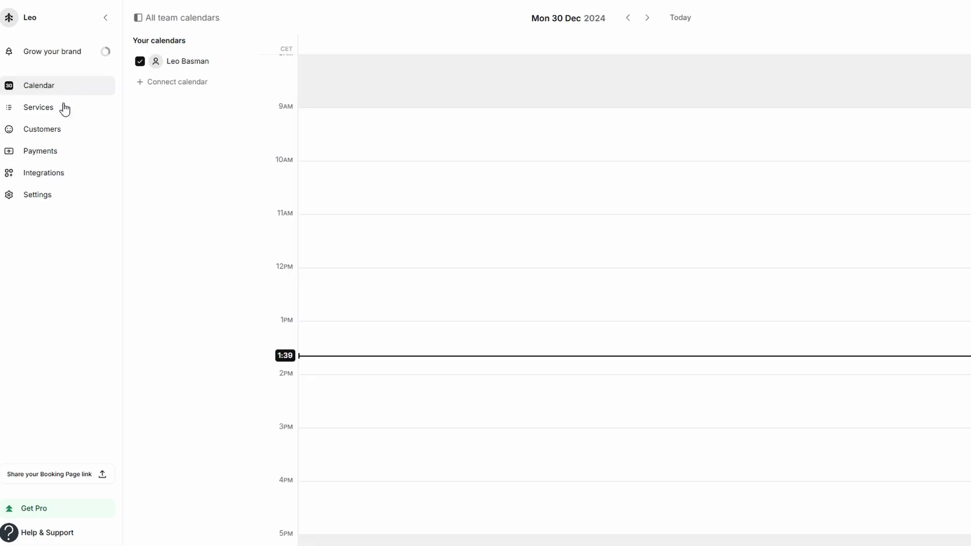
{"action": "left_click", "coordinate": [183, 84]}
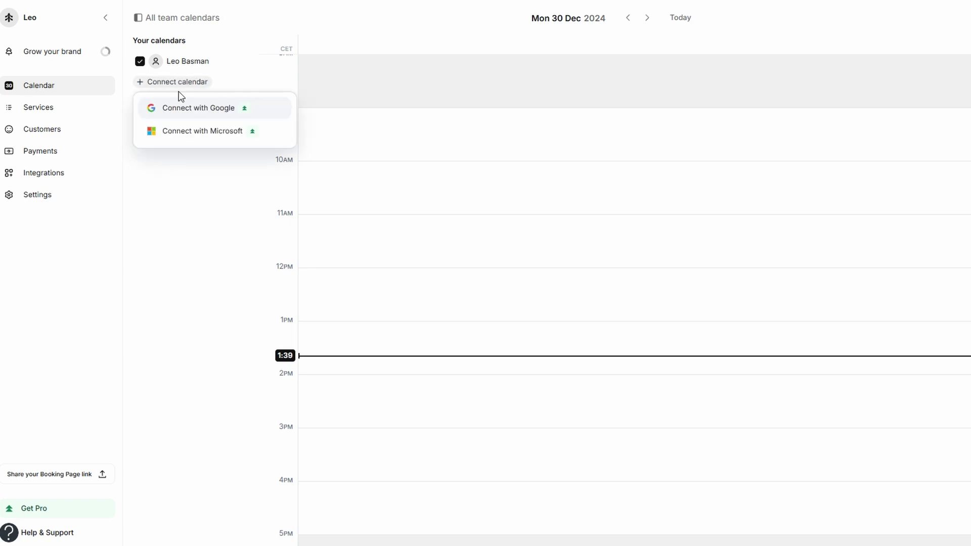
{"action": "left_click", "coordinate": [199, 196]}
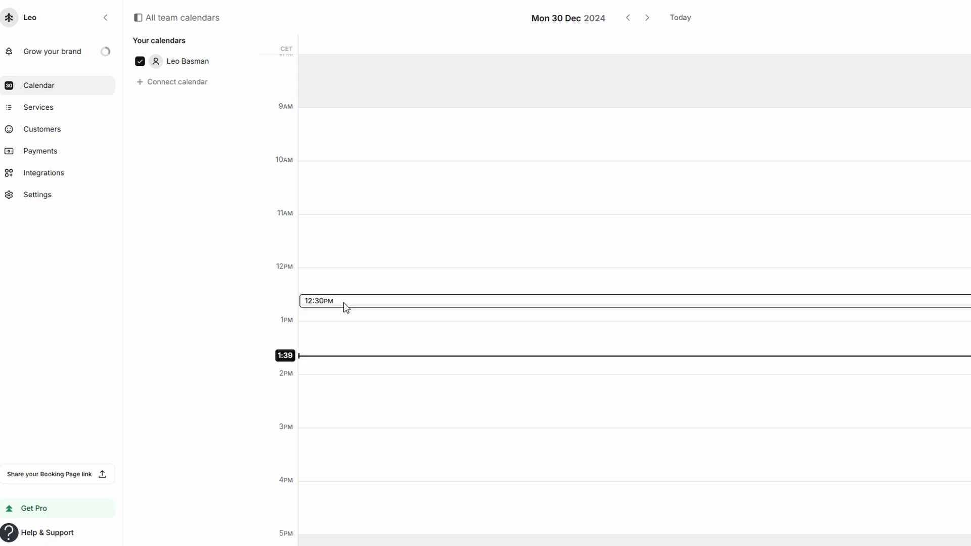
Step: Open the working hours settings from the calendar and add a single break on Monday
{"action": "left_click", "coordinate": [910, 18]}
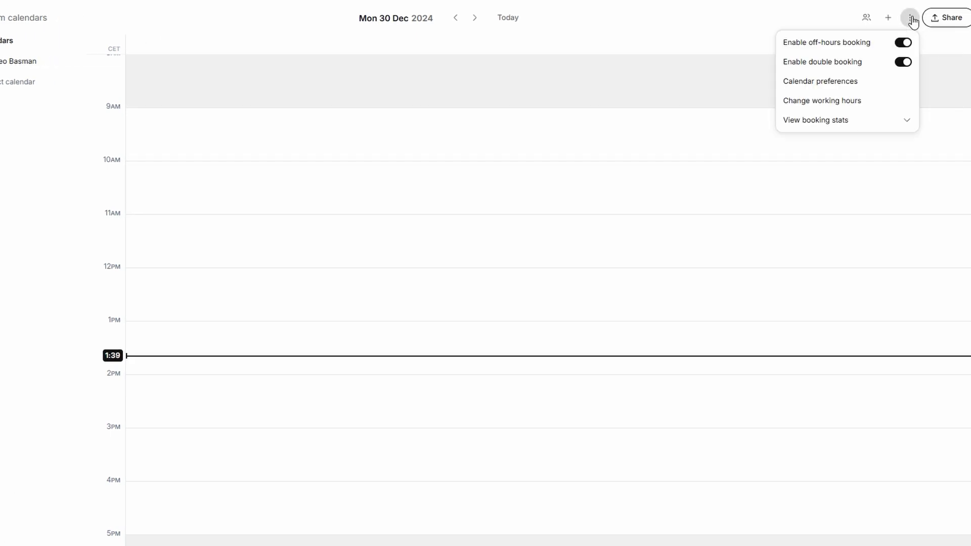
{"action": "left_click", "coordinate": [824, 101]}
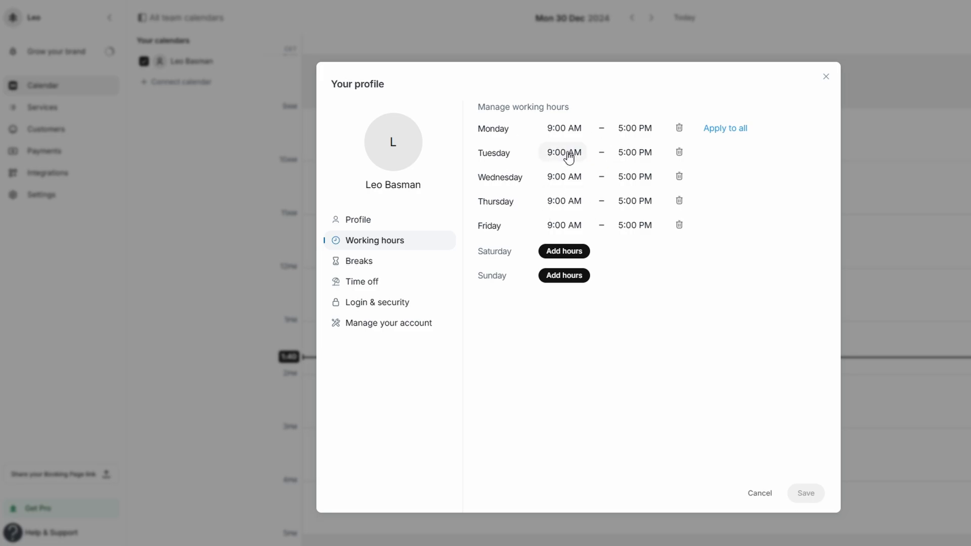
{"action": "left_click", "coordinate": [368, 263]}
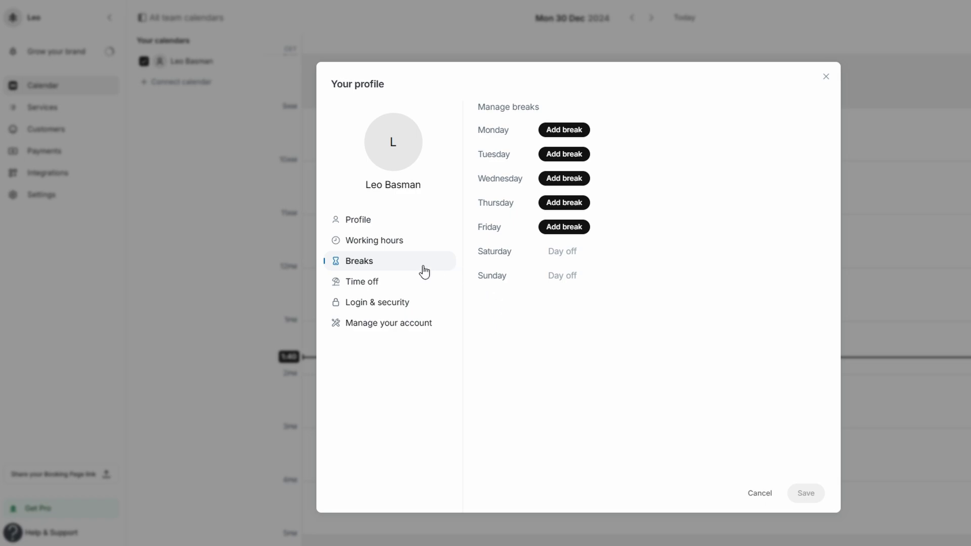
{"action": "left_click", "coordinate": [567, 130]}
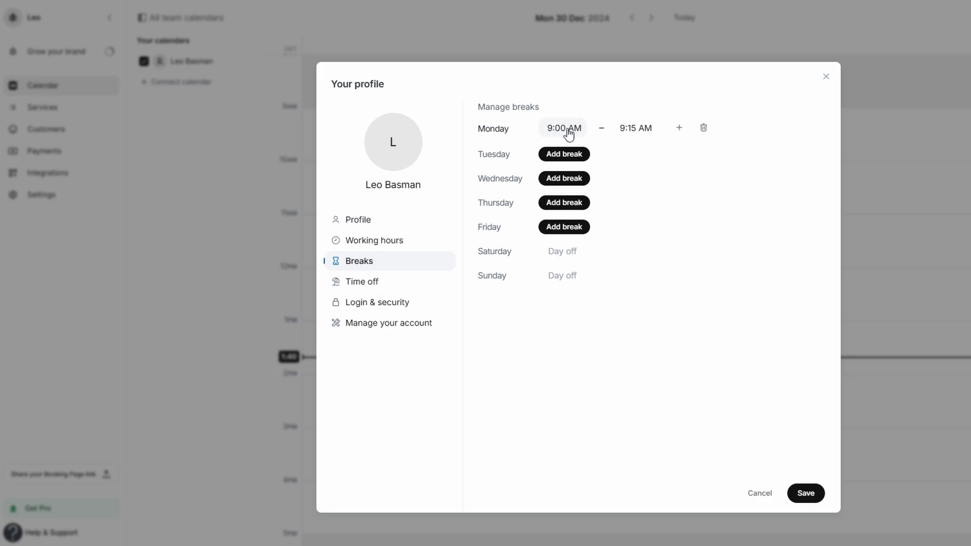
{"action": "left_click", "coordinate": [678, 129]}
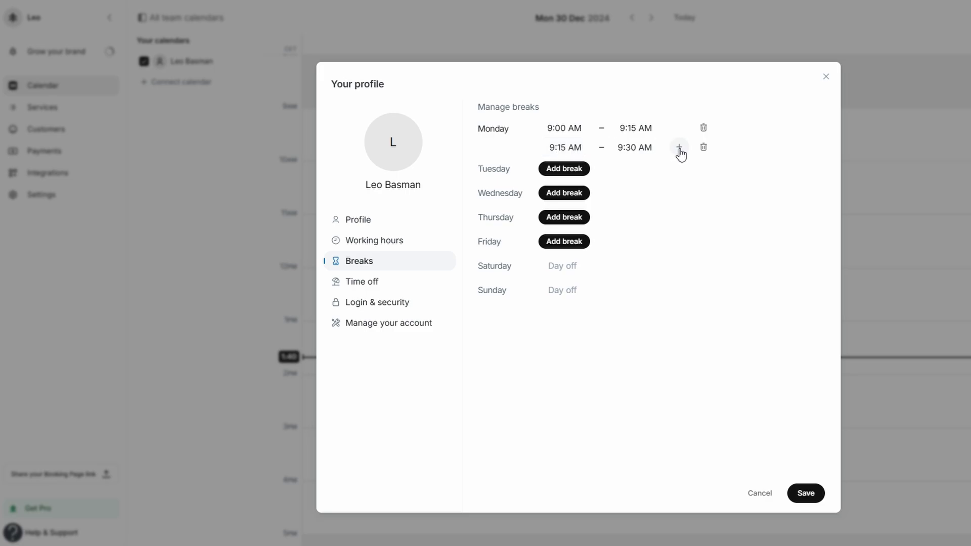
{"action": "left_click", "coordinate": [703, 150]}
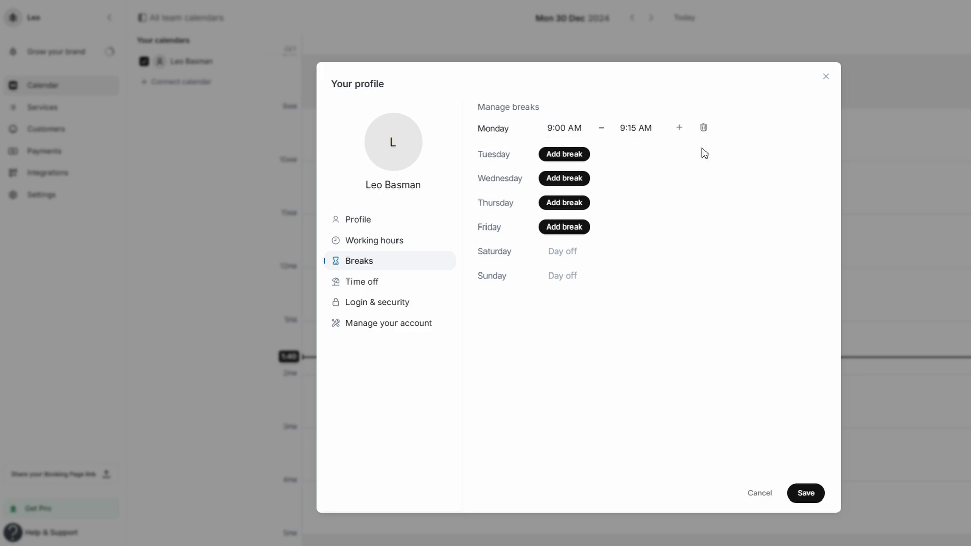
Step: Set the Monday break to run from 9:45 AM to 10:00 AM
{"action": "left_click", "coordinate": [563, 133]}
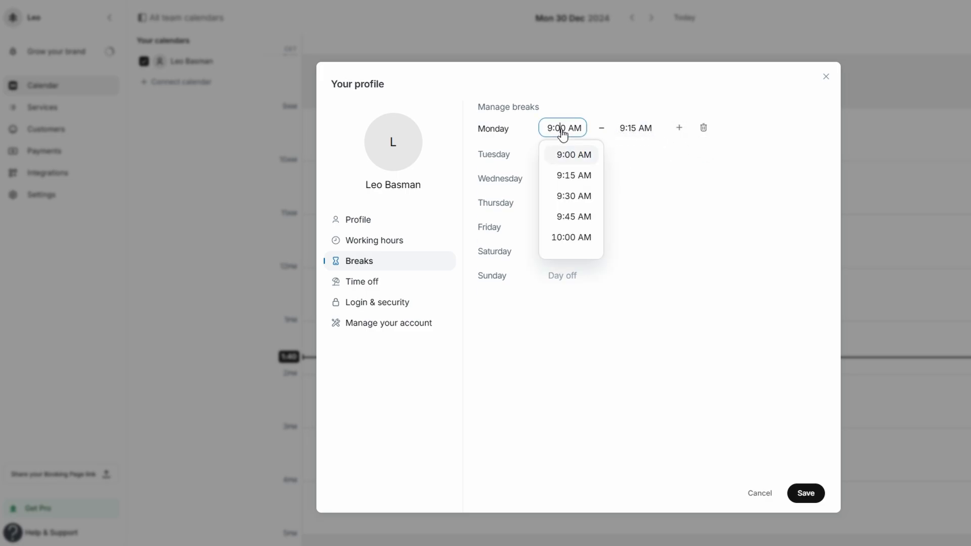
{"action": "left_click", "coordinate": [577, 217]}
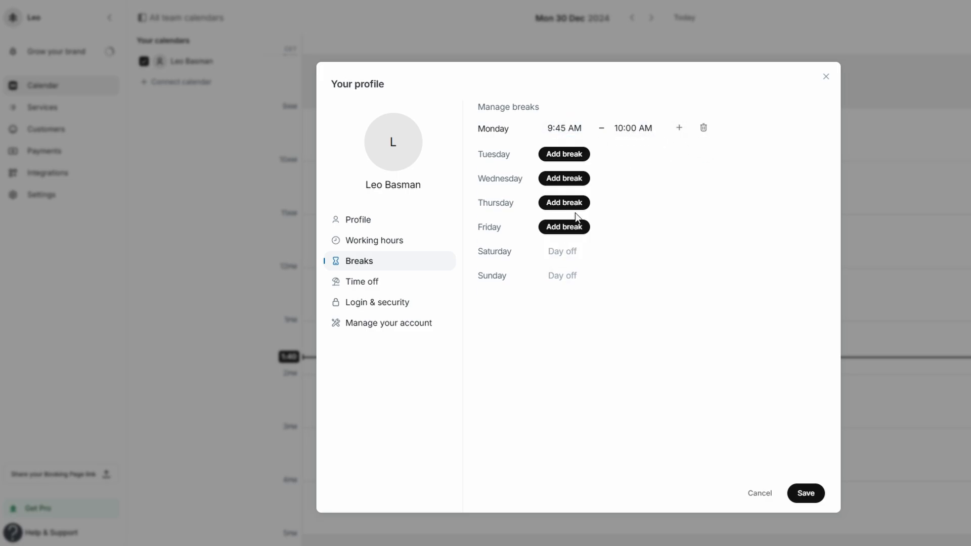
{"action": "left_click", "coordinate": [655, 130]}
{"action": "scroll", "coordinate": [648, 197], "scroll_direction": "down", "scroll_amount": 10}
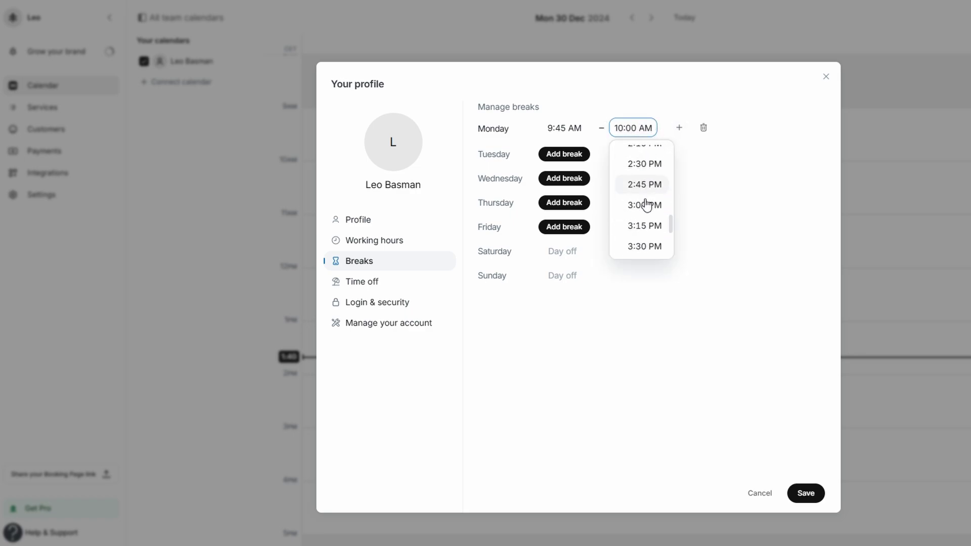
{"action": "left_click", "coordinate": [728, 204]}
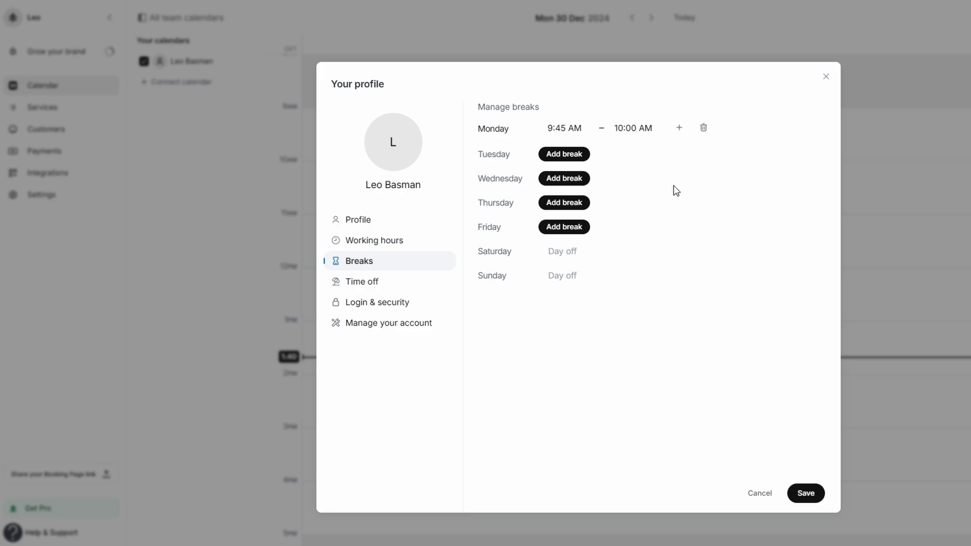
Step: Check the form for adding time off without filling it in, and leave the profile settings for the calendar
{"action": "left_click", "coordinate": [405, 282]}
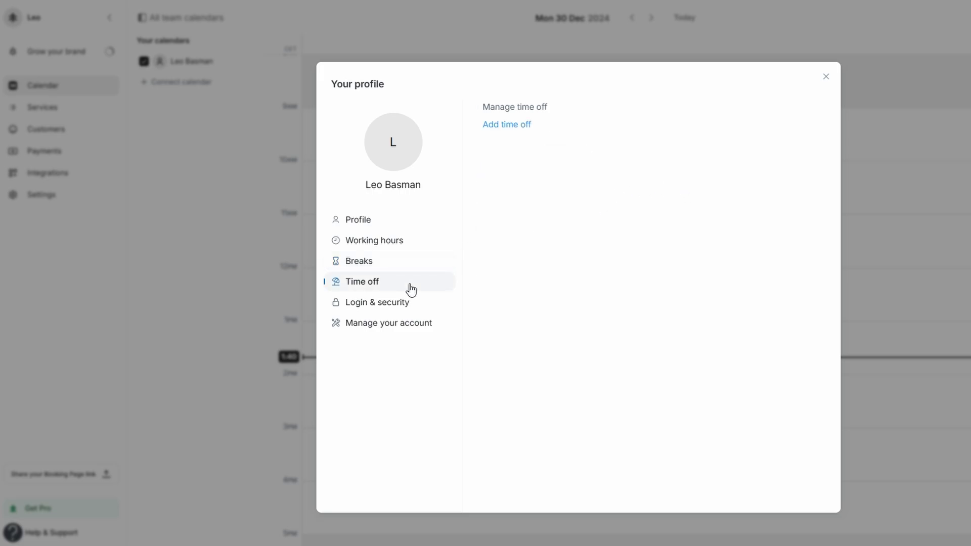
{"action": "left_click", "coordinate": [501, 125]}
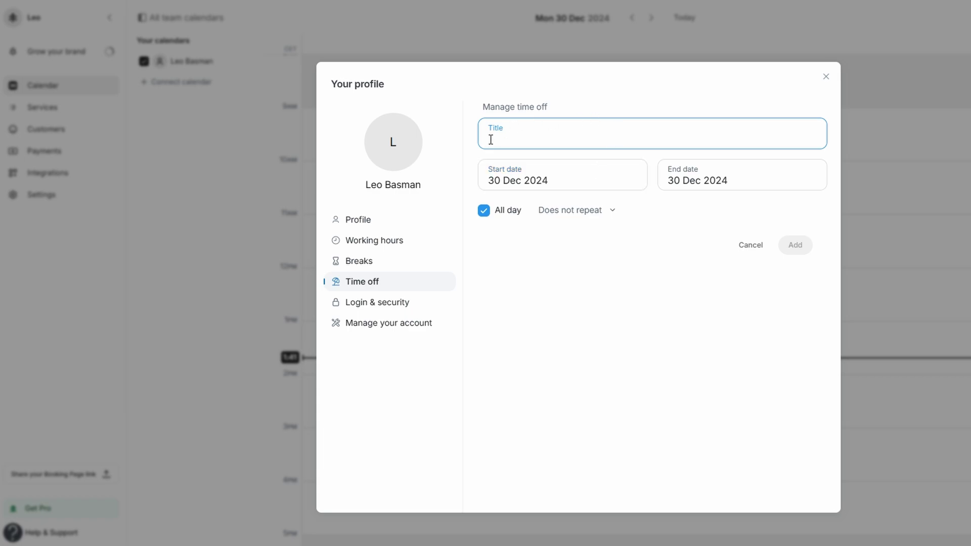
{"action": "left_click", "coordinate": [385, 264]}
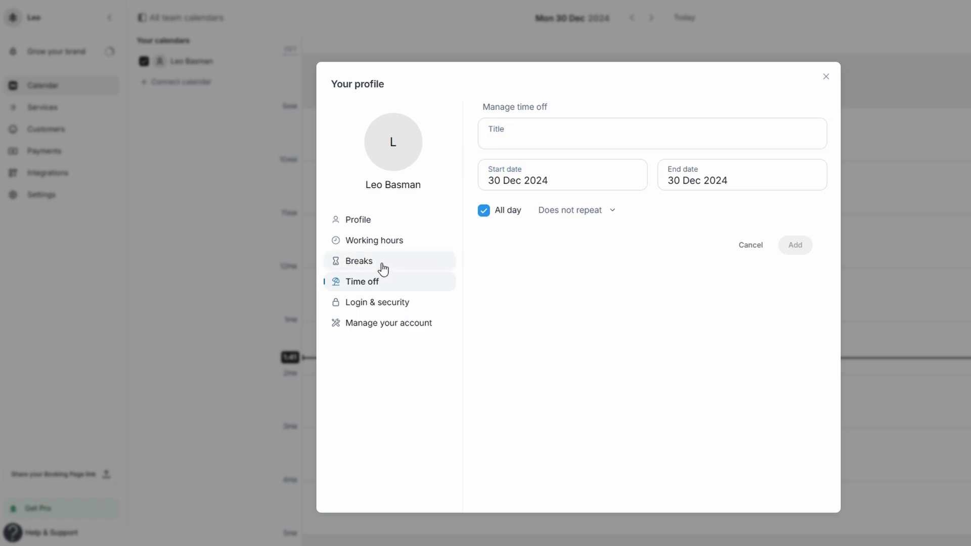
{"action": "left_click", "coordinate": [385, 241]}
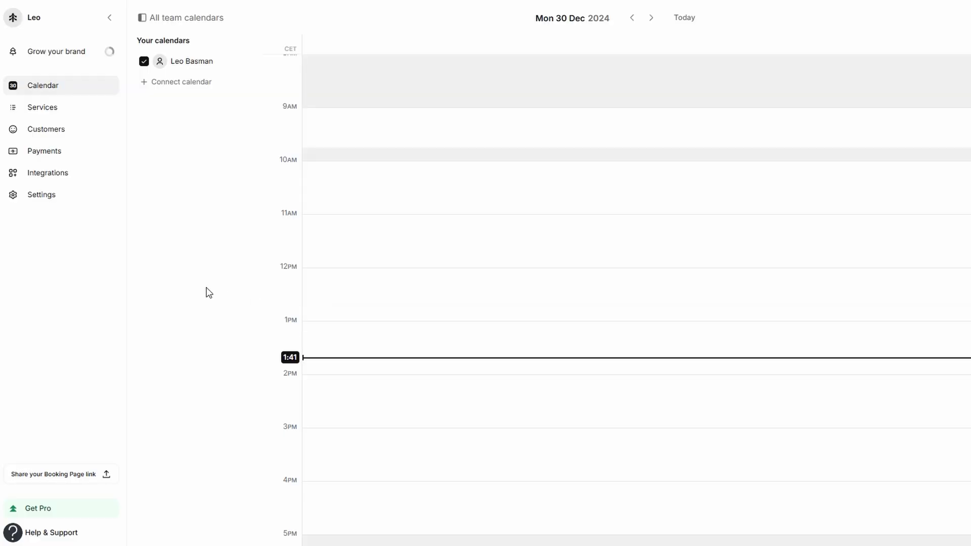
Step: View the Booking Page settings and open the page's customization
{"action": "left_click", "coordinate": [35, 202]}
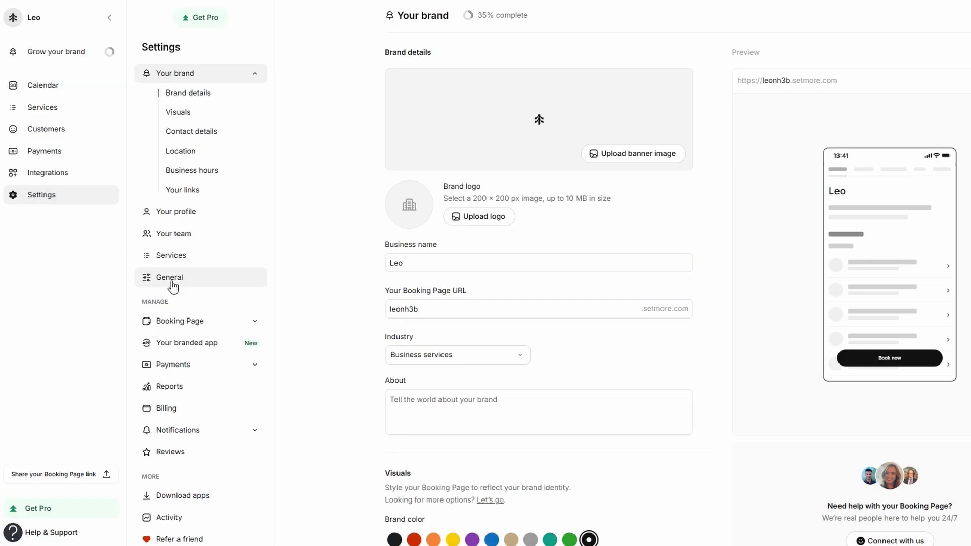
{"action": "left_click", "coordinate": [177, 320]}
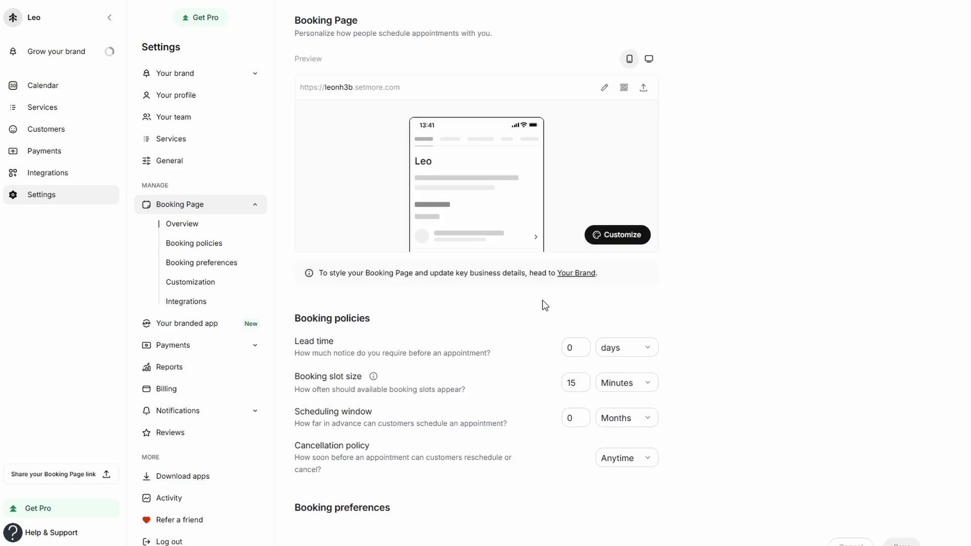
{"action": "left_click", "coordinate": [626, 235]}
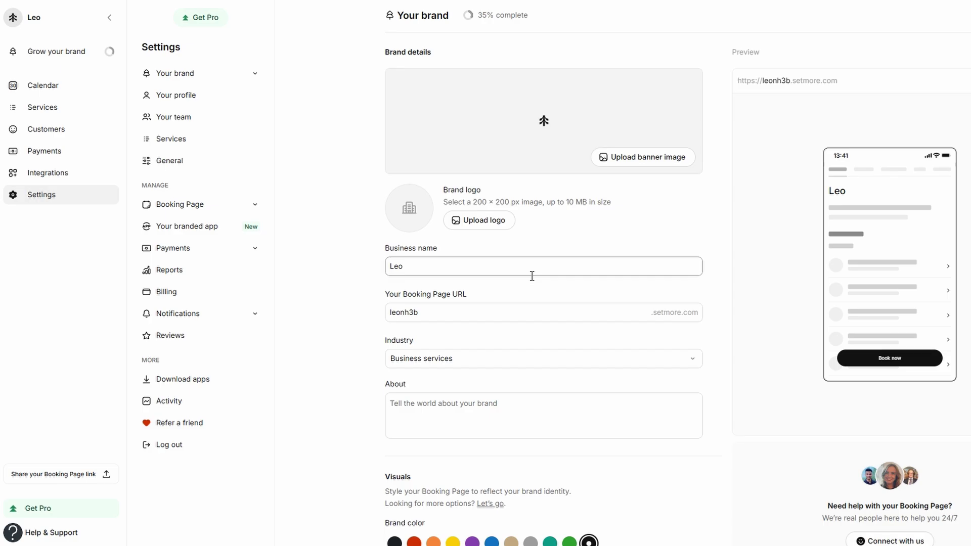
Step: Review the brand details and visuals, view the live booking page, and return to the brand settings
{"action": "scroll", "coordinate": [532, 276], "scroll_direction": "down", "scroll_amount": 5}
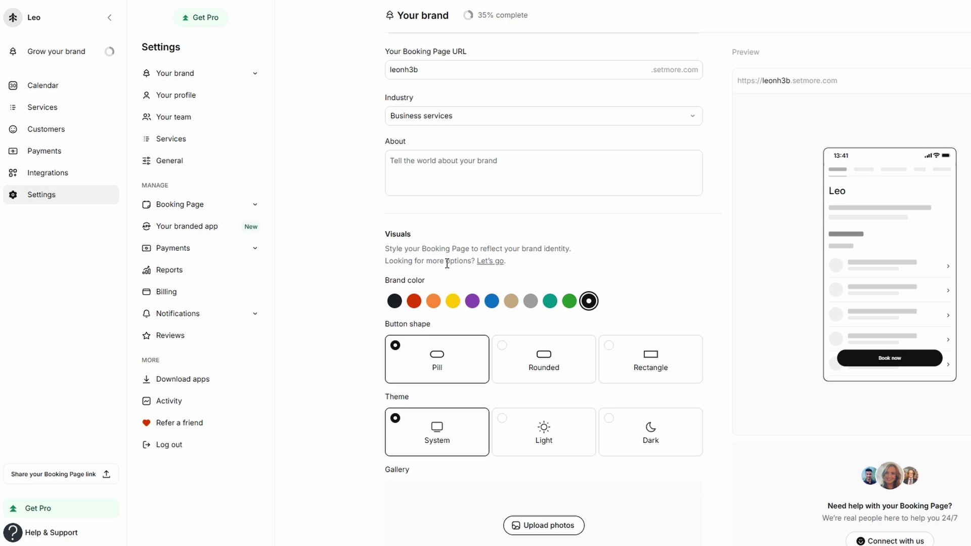
{"action": "scroll", "coordinate": [447, 263], "scroll_direction": "up", "scroll_amount": 5}
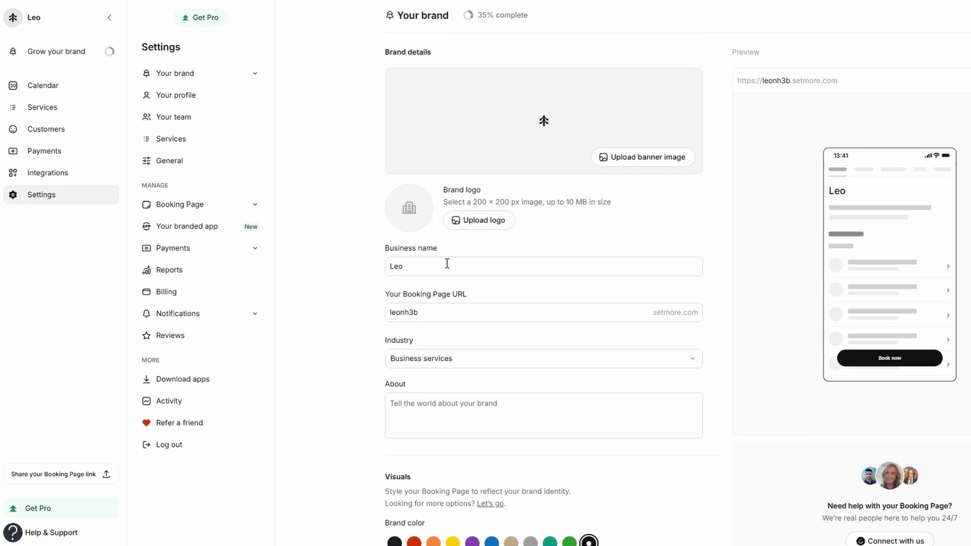
{"action": "left_click", "coordinate": [789, 82]}
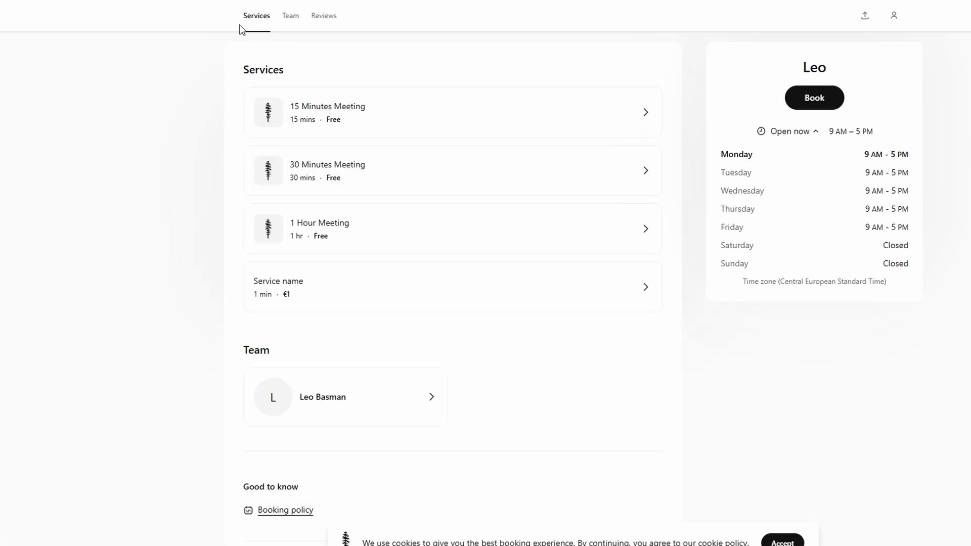
{"action": "key", "text": "ctrl+w"}
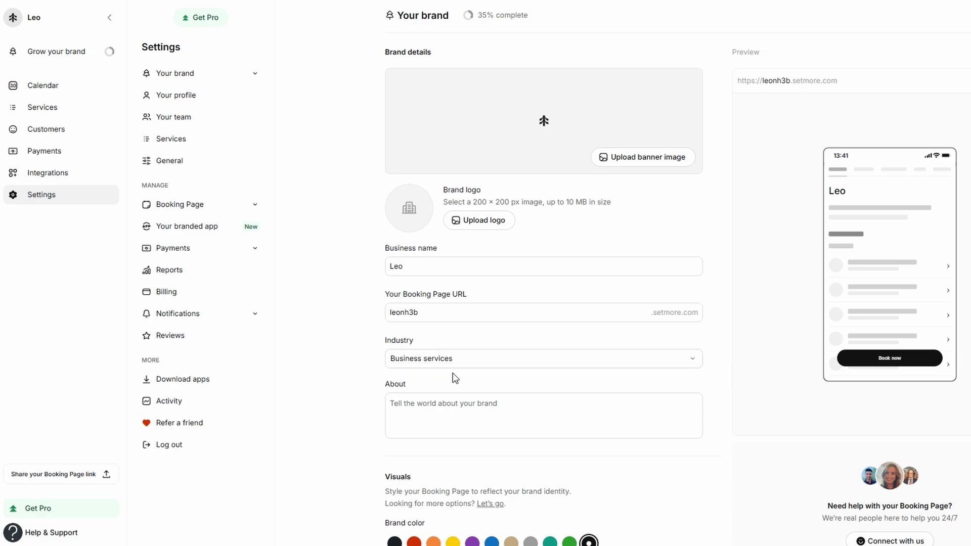
Step: Examine the brand settings from brand details and visuals through contact details, location, business hours and links
{"action": "scroll", "coordinate": [455, 379], "scroll_direction": "down", "scroll_amount": 2}
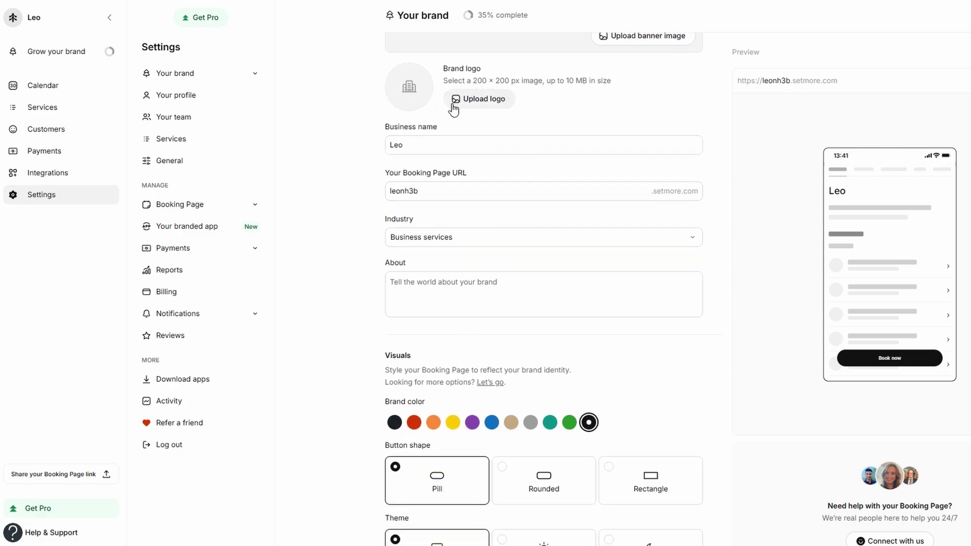
{"action": "scroll", "coordinate": [557, 152], "scroll_direction": "up", "scroll_amount": 2}
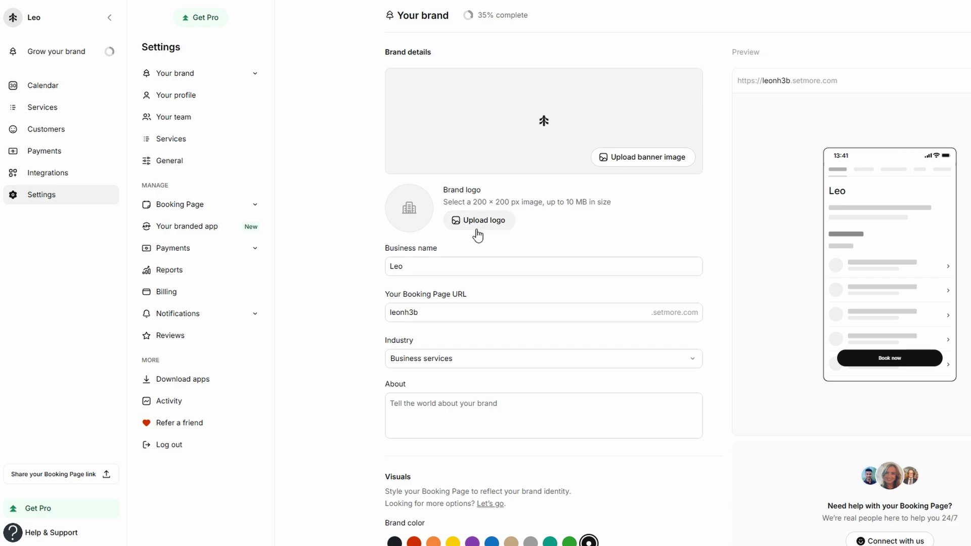
{"action": "left_click_drag", "start_coordinate": [477, 235], "coordinate": [460, 246]}
{"action": "left_click", "coordinate": [460, 245]}
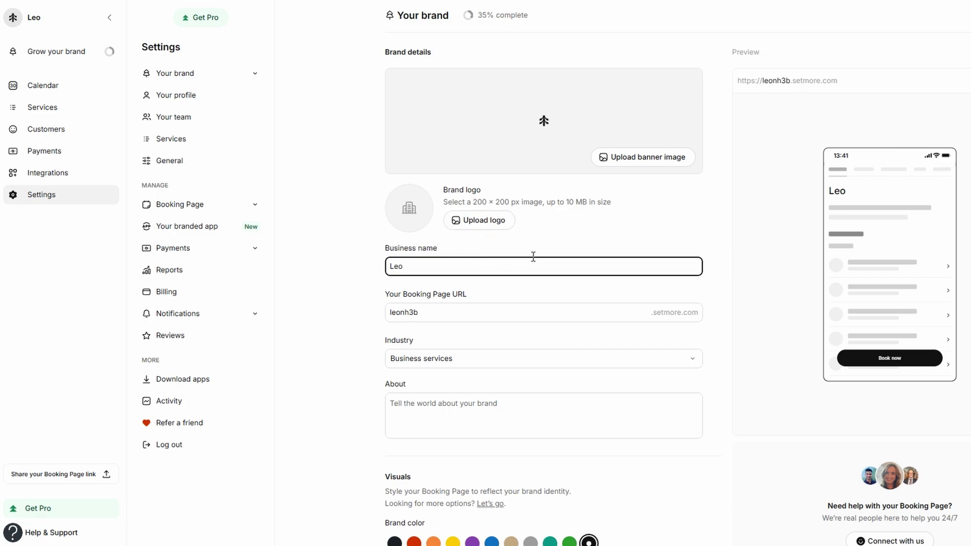
{"action": "scroll", "coordinate": [731, 240], "scroll_direction": "down", "scroll_amount": 5}
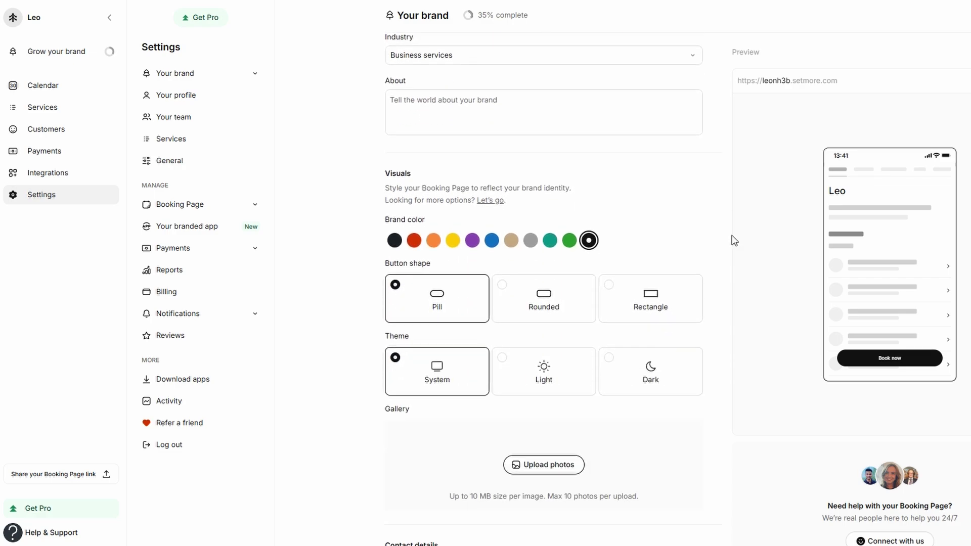
{"action": "scroll", "coordinate": [734, 241], "scroll_direction": "down", "scroll_amount": 8}
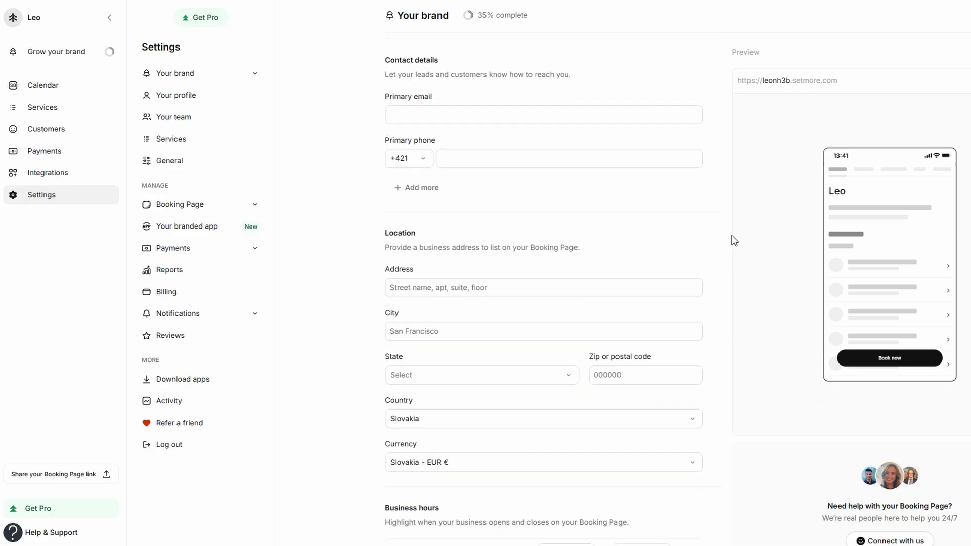
{"action": "scroll", "coordinate": [734, 240], "scroll_direction": "down", "scroll_amount": 8}
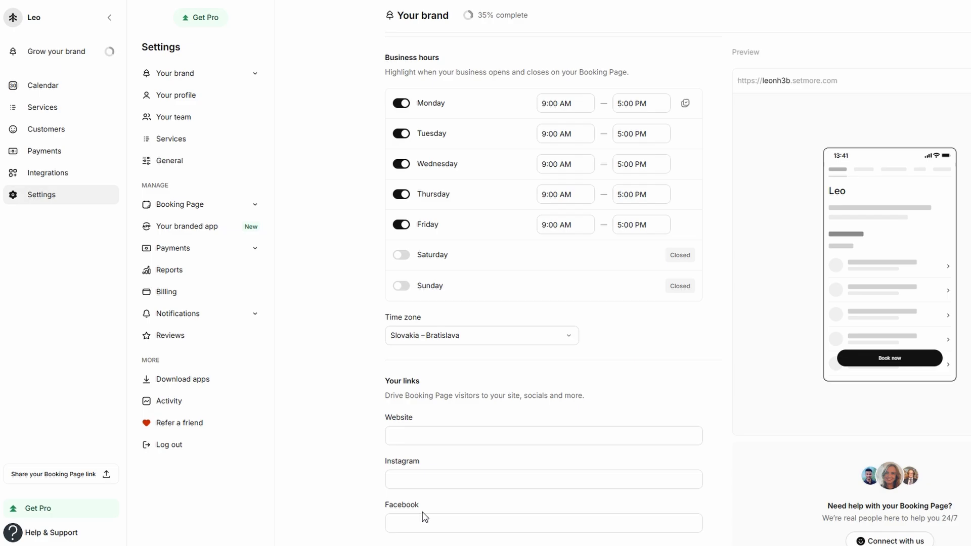
{"action": "scroll", "coordinate": [424, 516], "scroll_direction": "up", "scroll_amount": 8}
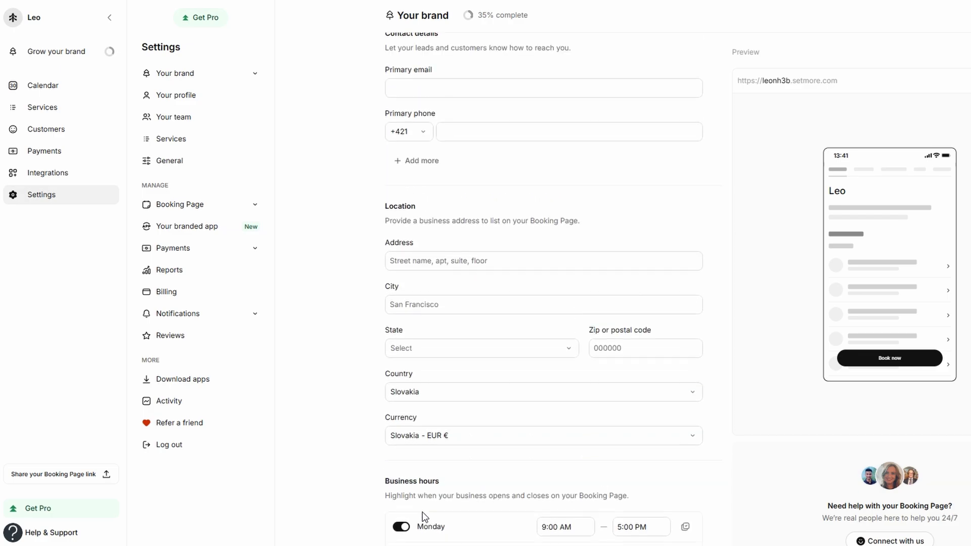
{"action": "scroll", "coordinate": [424, 516], "scroll_direction": "up", "scroll_amount": 2}
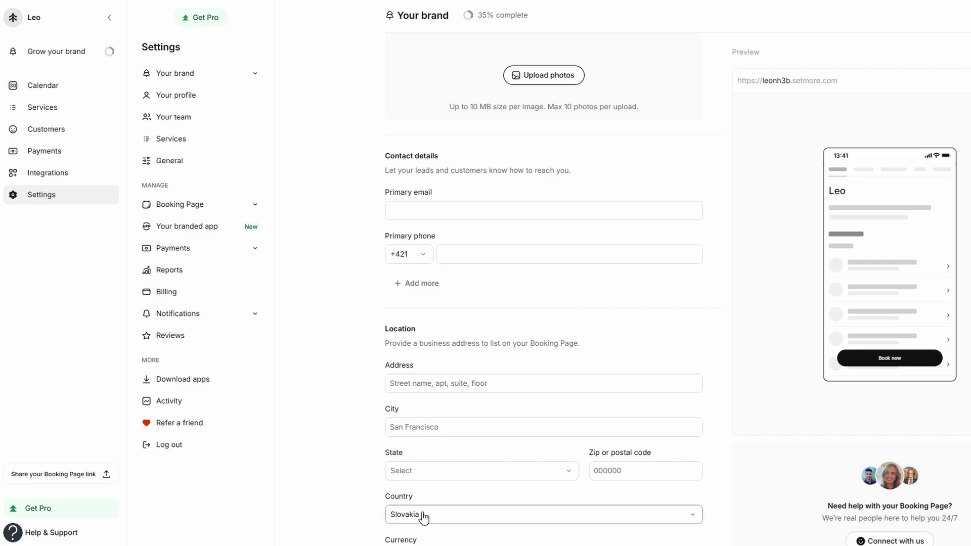
{"action": "scroll", "coordinate": [424, 515], "scroll_direction": "up", "scroll_amount": 8}
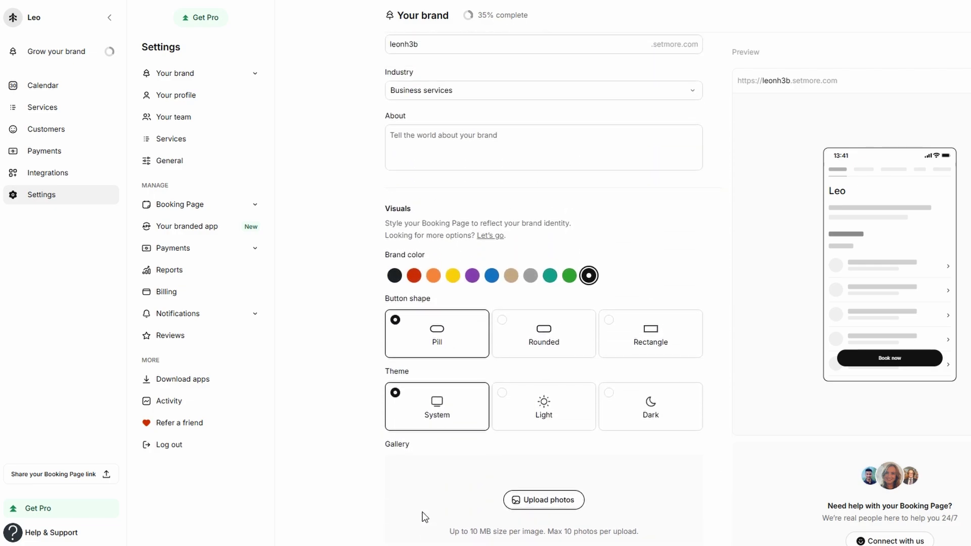
{"action": "scroll", "coordinate": [425, 516], "scroll_direction": "up", "scroll_amount": 2}
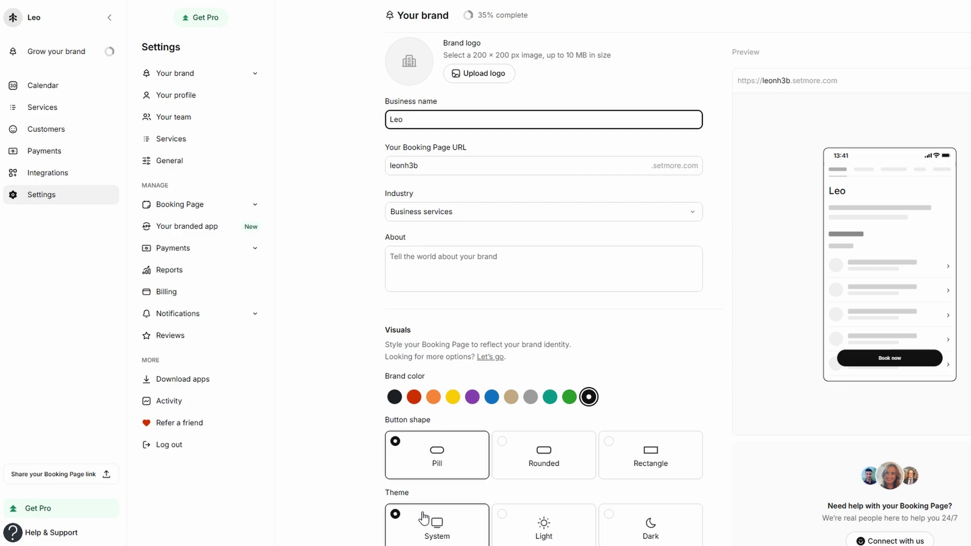
{"action": "scroll", "coordinate": [425, 516], "scroll_direction": "up", "scroll_amount": 2}
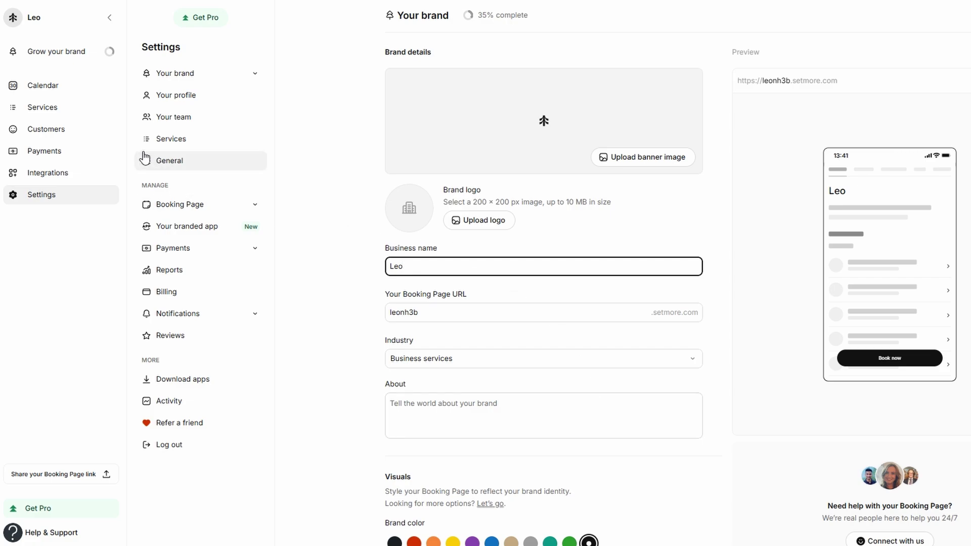
Step: View the editing form of the service called "Service name" in the Services settings, and return to the service list
{"action": "left_click", "coordinate": [180, 140]}
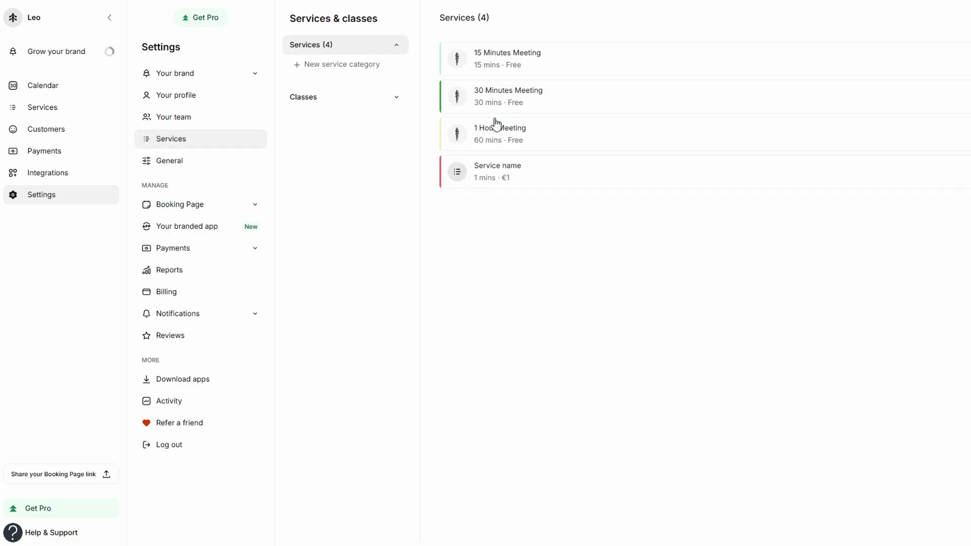
{"action": "left_click", "coordinate": [514, 170]}
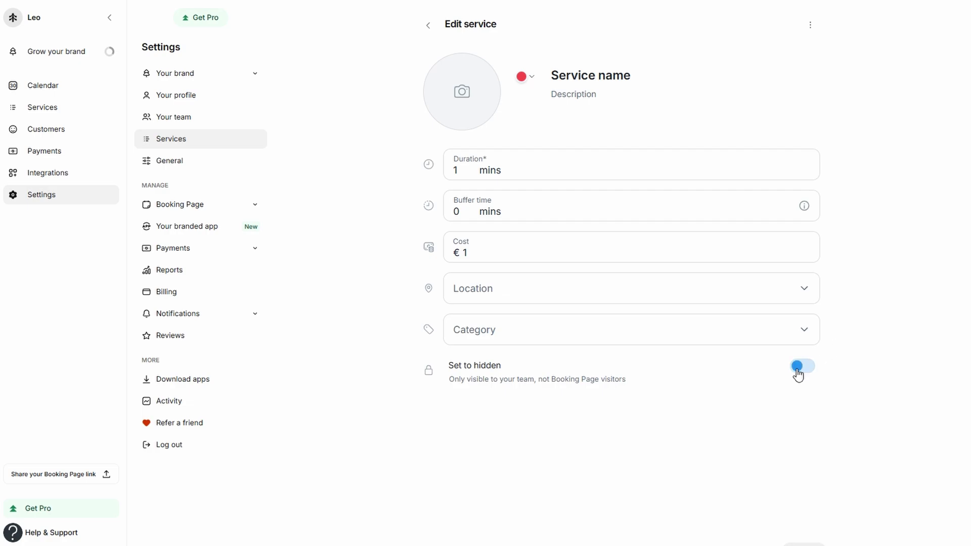
{"action": "left_click", "coordinate": [429, 28]}
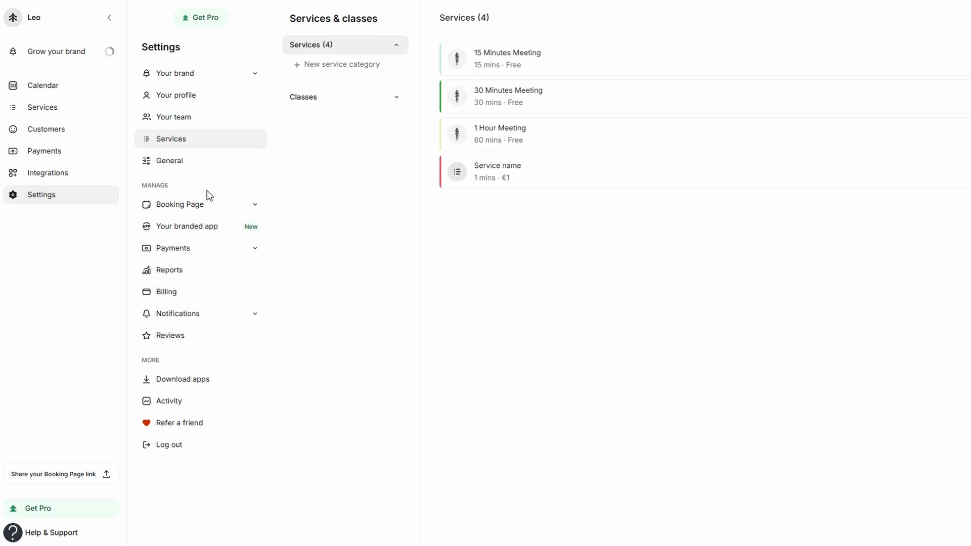
Step: Look through the full day of Monday 30 December 2024 in the calendar
{"action": "left_click", "coordinate": [43, 90]}
{"action": "scroll", "coordinate": [584, 262], "scroll_direction": "down", "scroll_amount": 6}
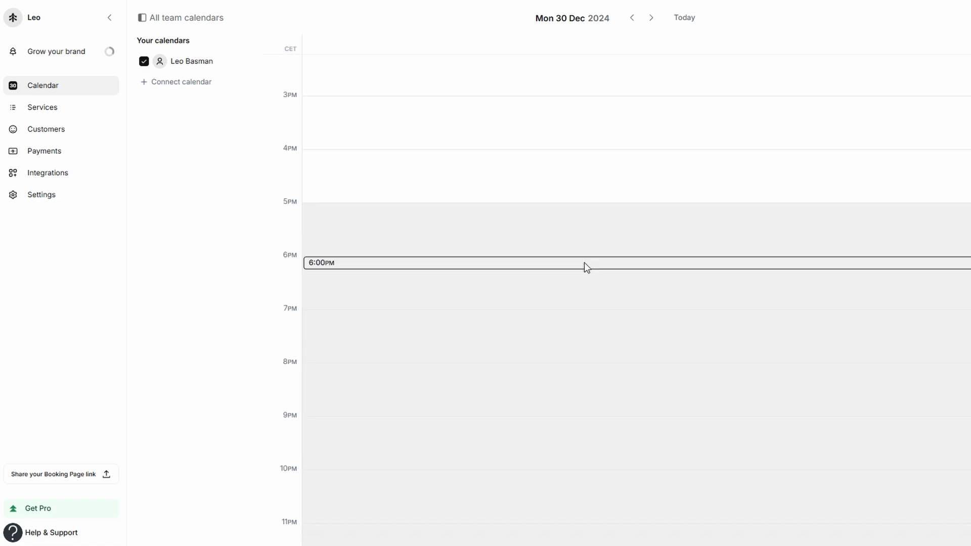
{"action": "scroll", "coordinate": [584, 262], "scroll_direction": "up", "scroll_amount": 8}
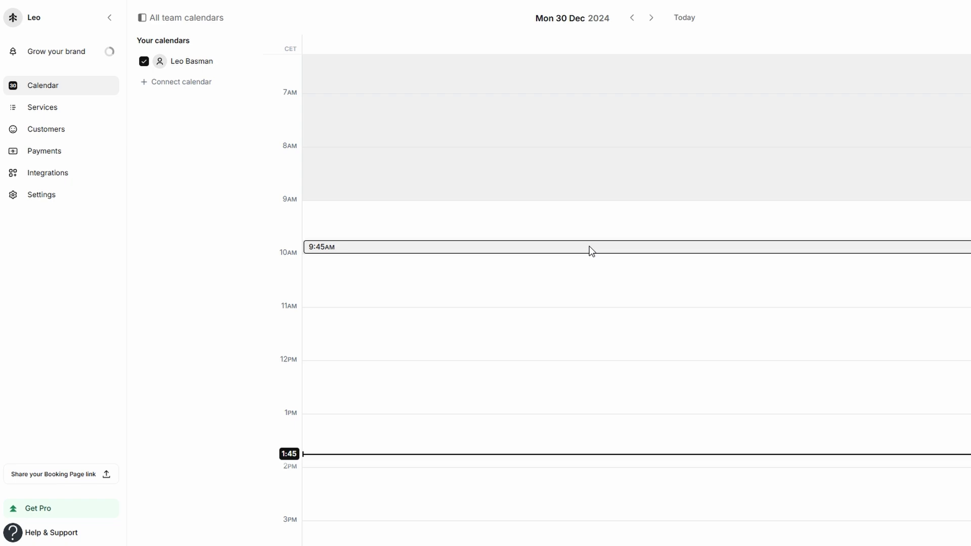
{"action": "scroll", "coordinate": [590, 251], "scroll_direction": "up", "scroll_amount": 7}
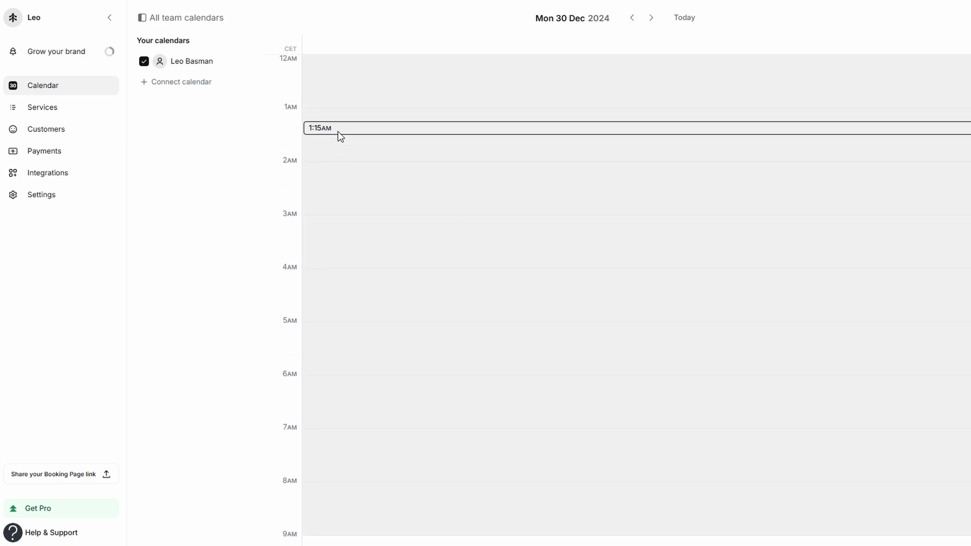
Step: Try to create a 1:15 AM appointment for the service "Service name" without a guest, and discard it
{"action": "left_click", "coordinate": [338, 130]}
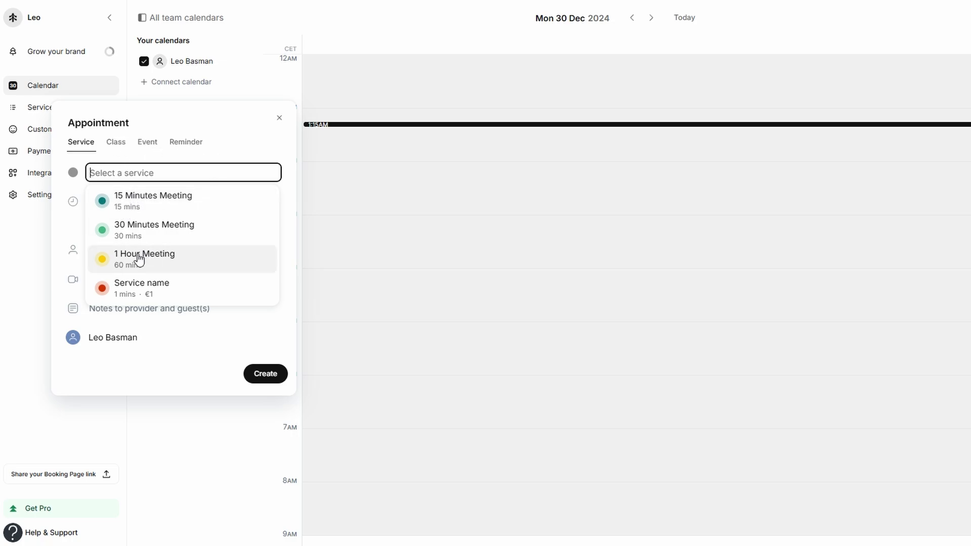
{"action": "left_click", "coordinate": [145, 290]}
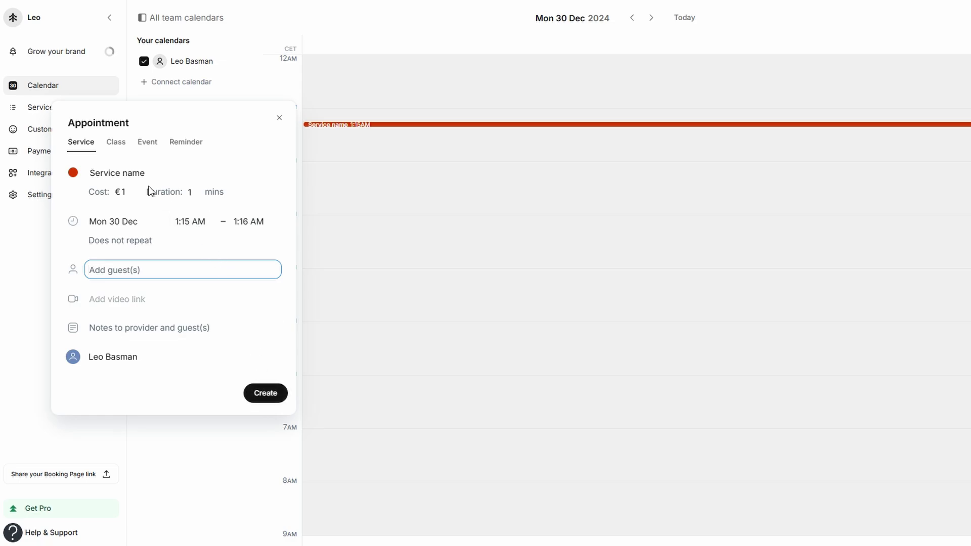
{"action": "left_click", "coordinate": [265, 394]}
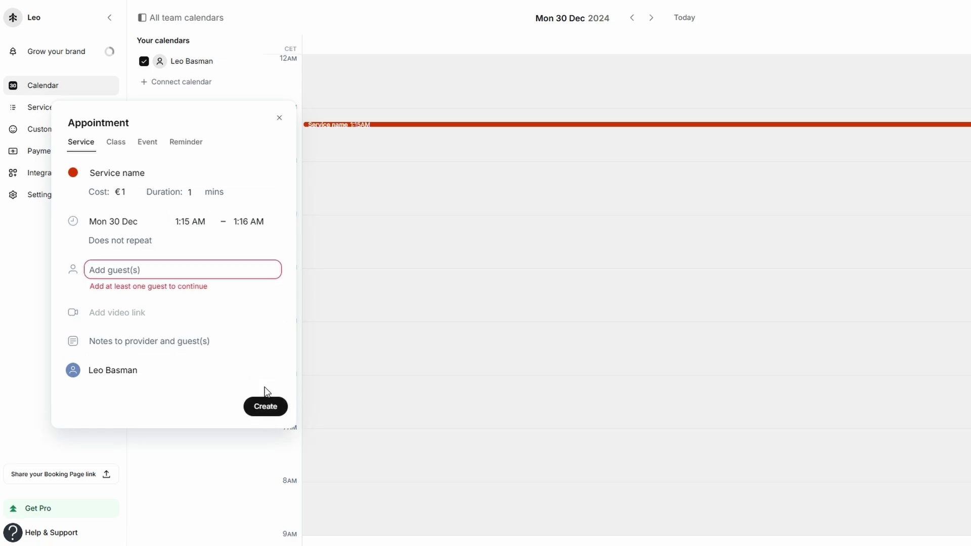
{"action": "left_click", "coordinate": [280, 118]}
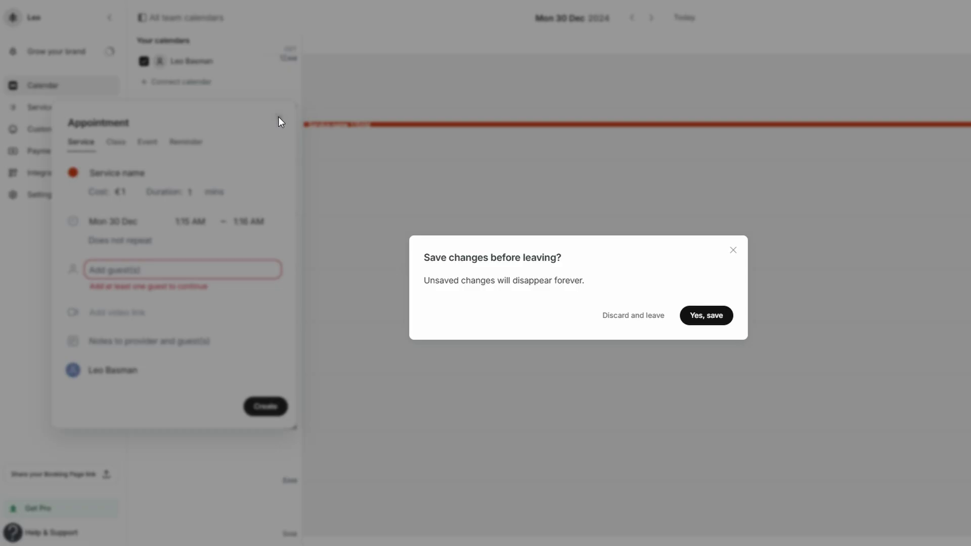
{"action": "left_click", "coordinate": [665, 321]}
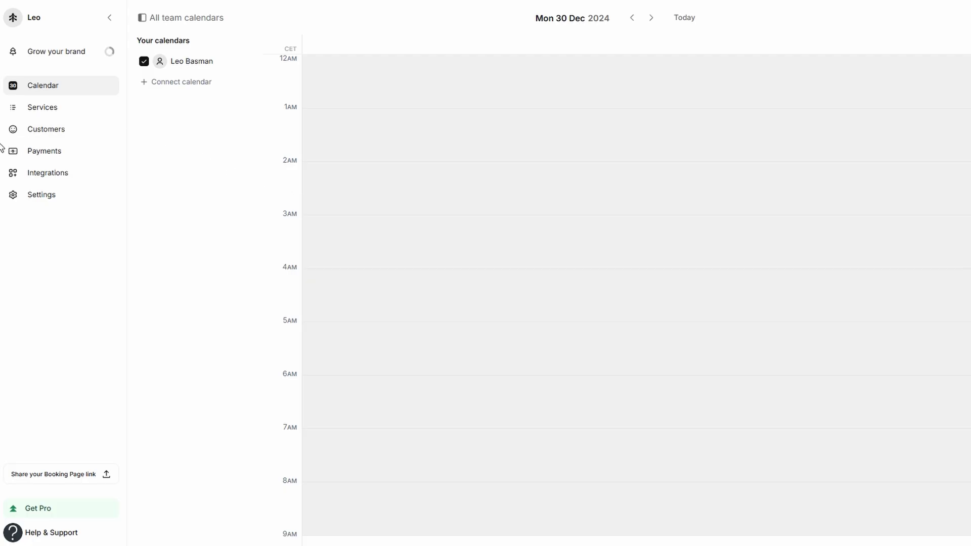
Step: Revisit the Payments, Customers and Services pages in turn
{"action": "left_click", "coordinate": [43, 152]}
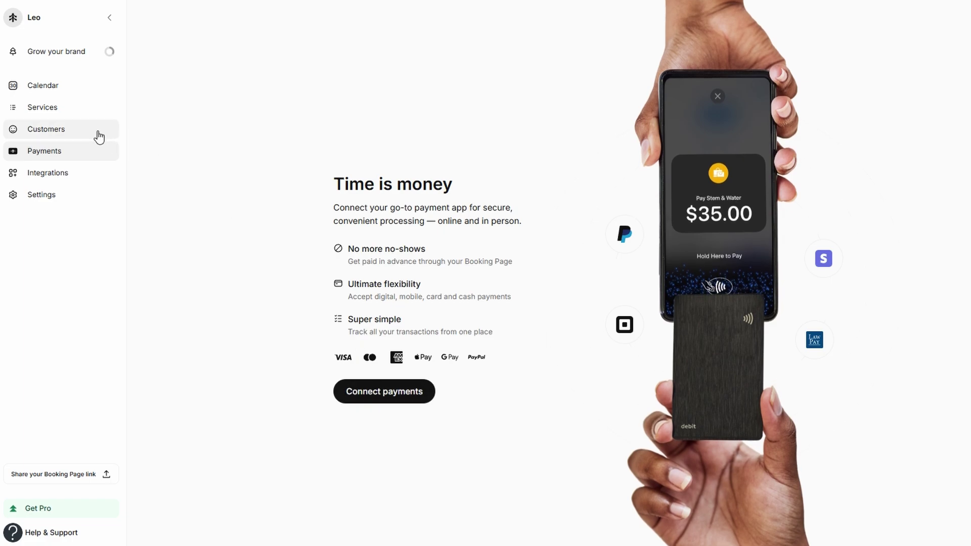
{"action": "left_click", "coordinate": [72, 134]}
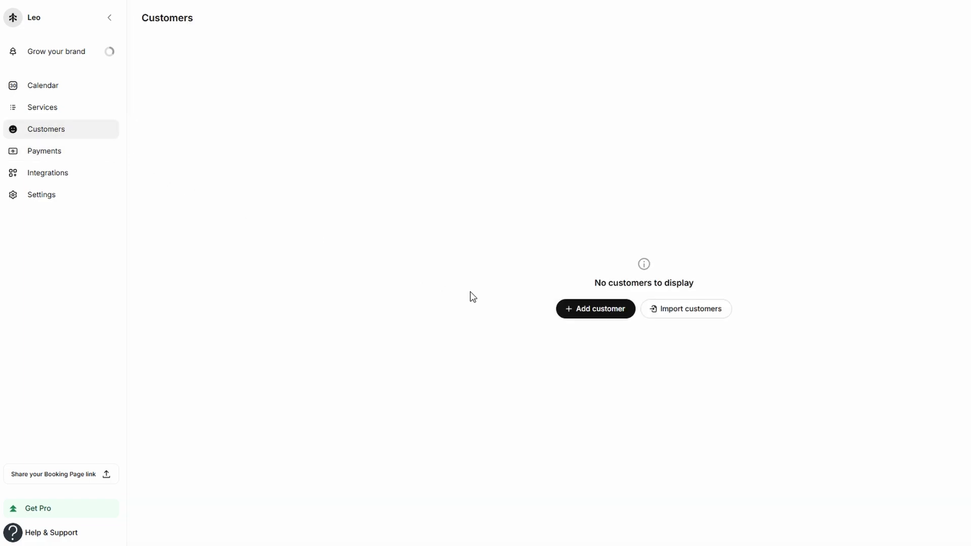
{"action": "left_click", "coordinate": [52, 112]}
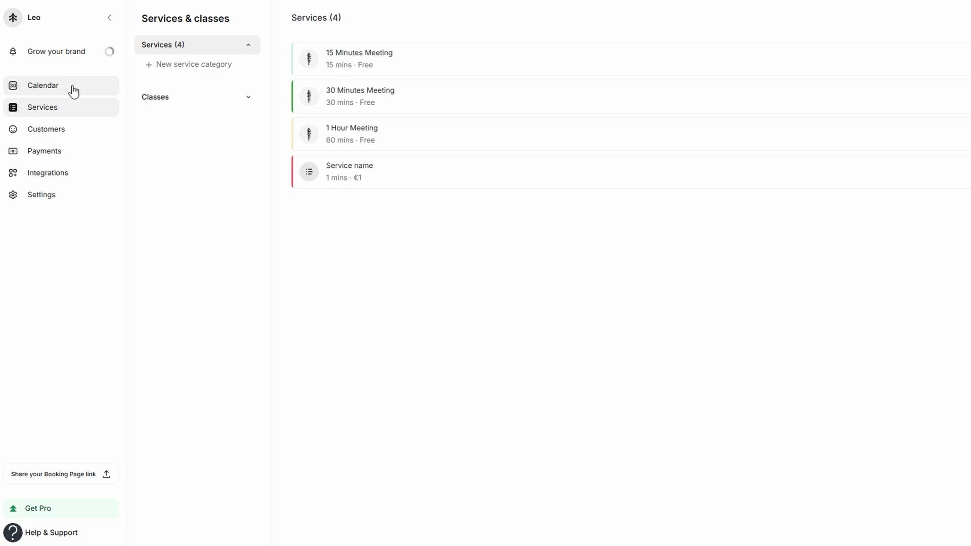
Step: Review the contact, location, business hours and link sections of the brand settings, and open the comparison of upgrade plans
{"action": "left_click", "coordinate": [52, 196]}
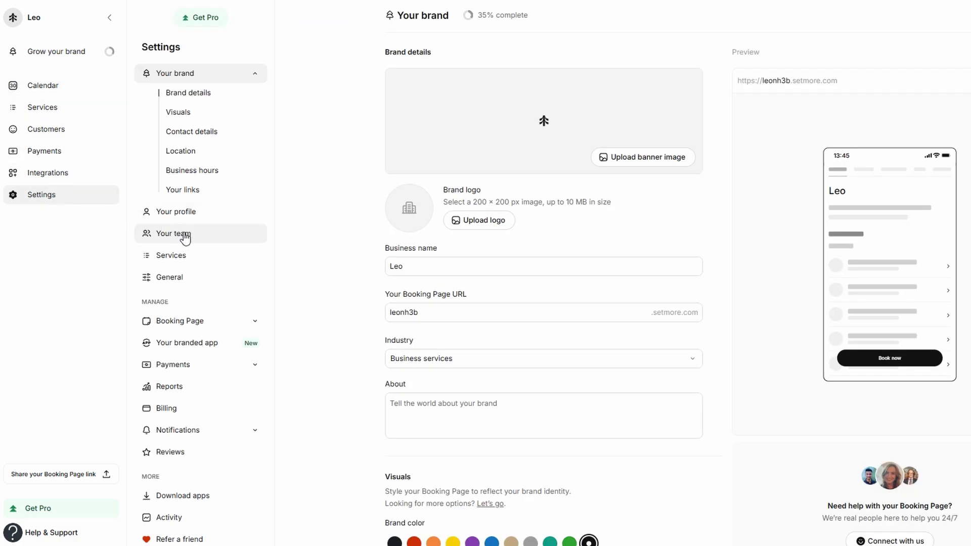
{"action": "scroll", "coordinate": [317, 303], "scroll_direction": "down", "scroll_amount": 10}
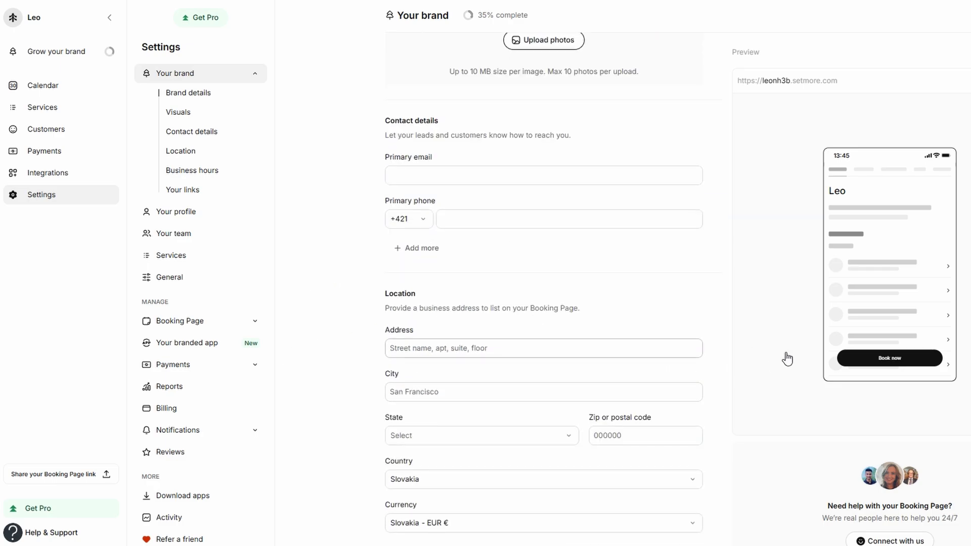
{"action": "scroll", "coordinate": [478, 339], "scroll_direction": "down", "scroll_amount": 5}
{"action": "scroll", "coordinate": [478, 343], "scroll_direction": "down", "scroll_amount": 4}
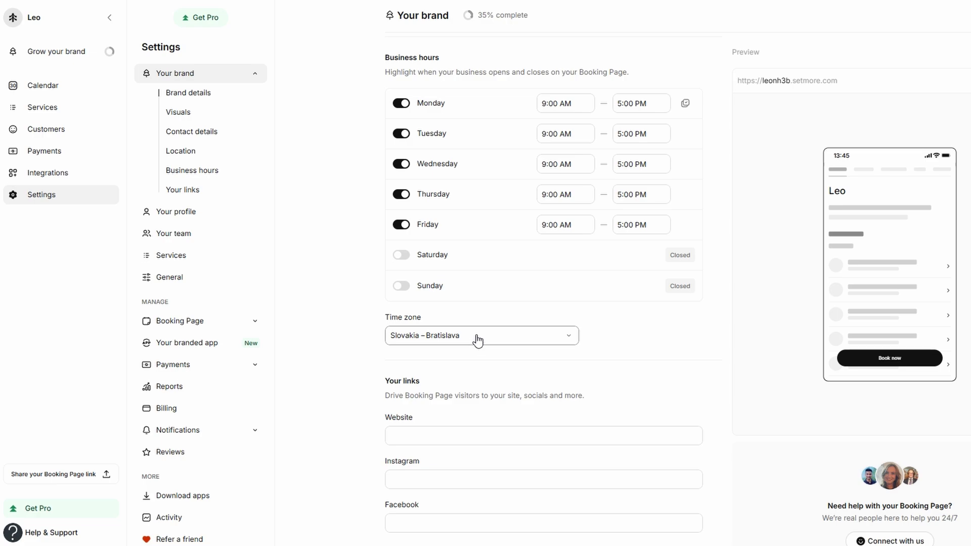
{"action": "scroll", "coordinate": [477, 340], "scroll_direction": "up", "scroll_amount": 5}
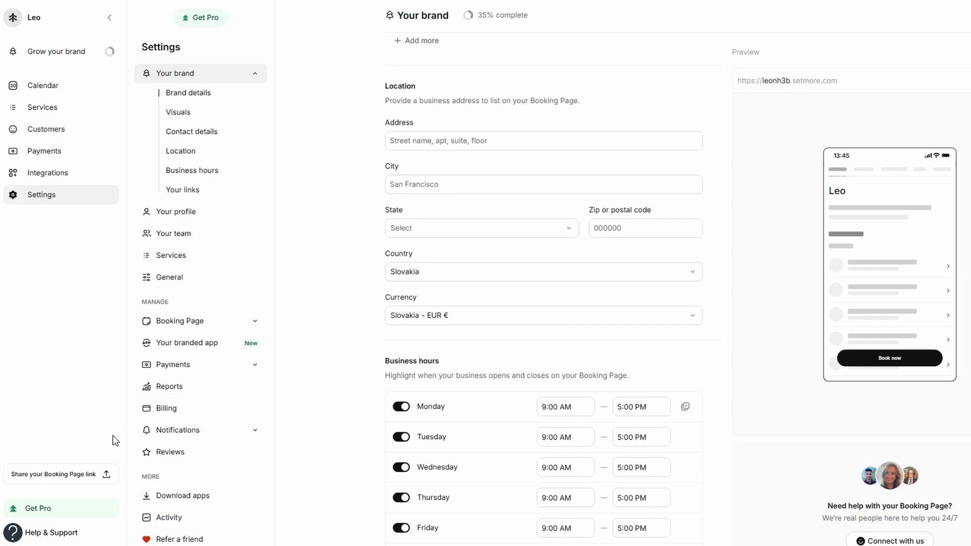
{"action": "left_click", "coordinate": [54, 514]}
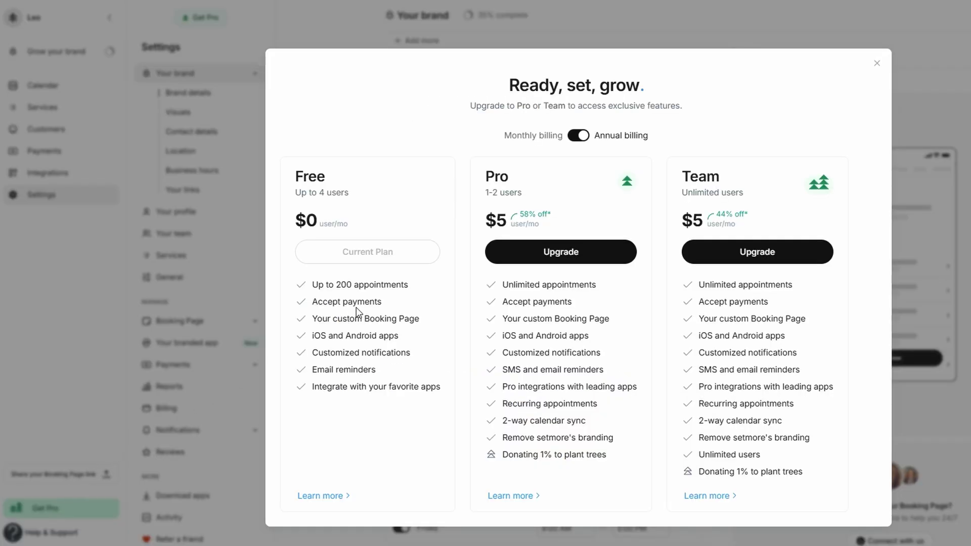